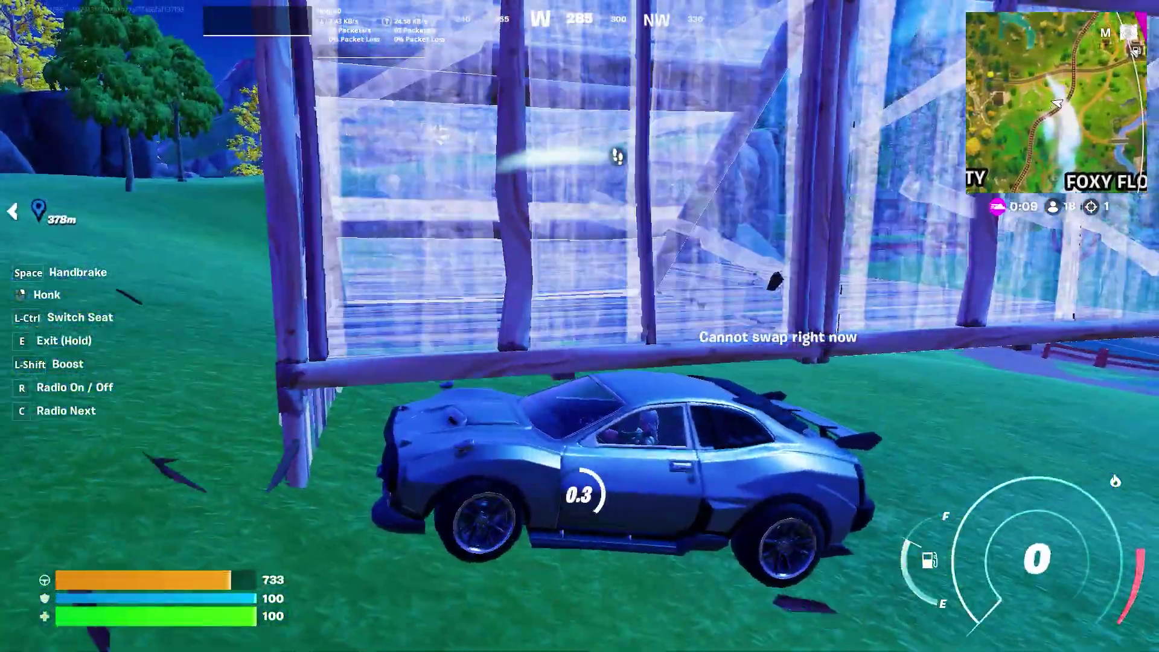
key("e")
left_click(579, 326)
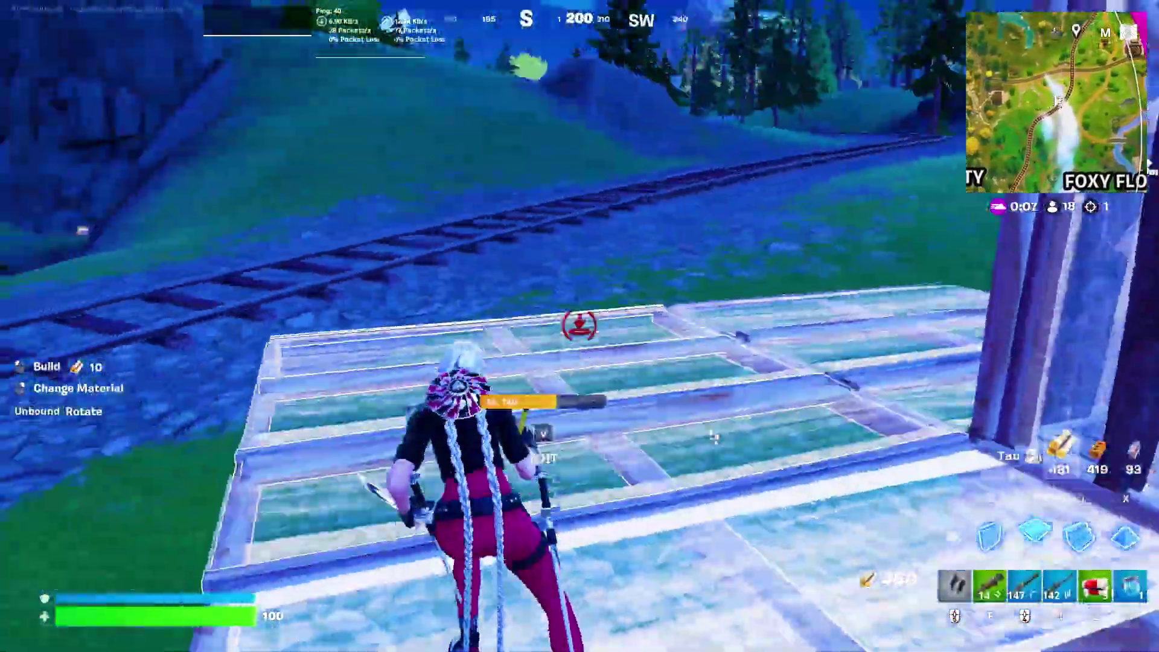
key("w")
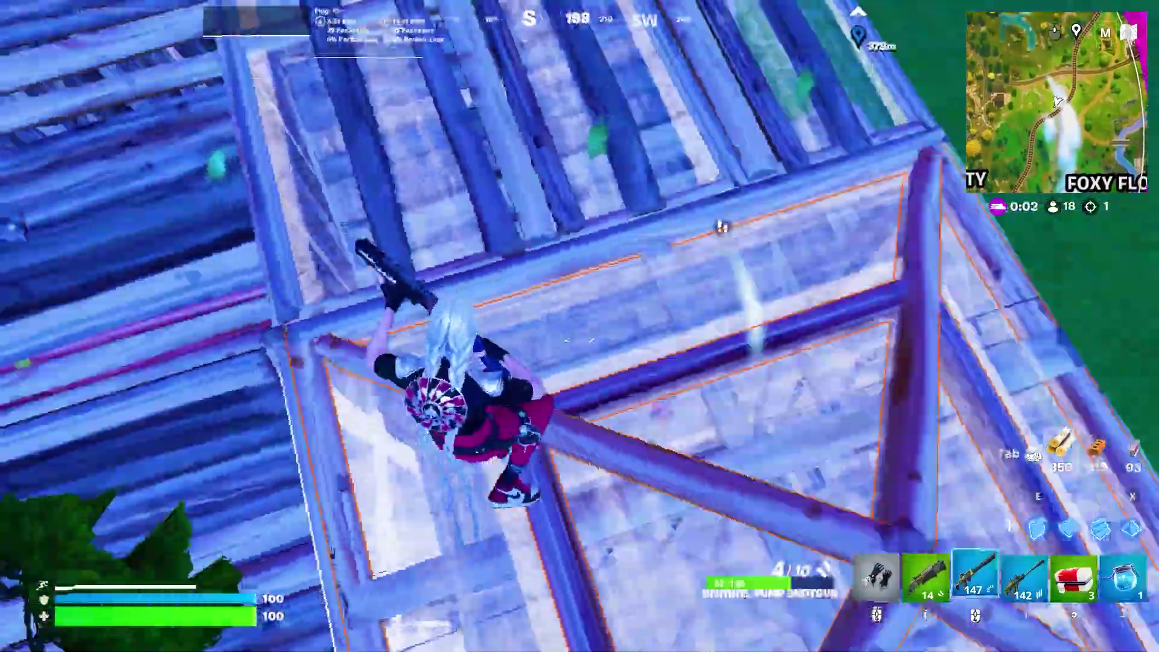
left_click(579, 326)
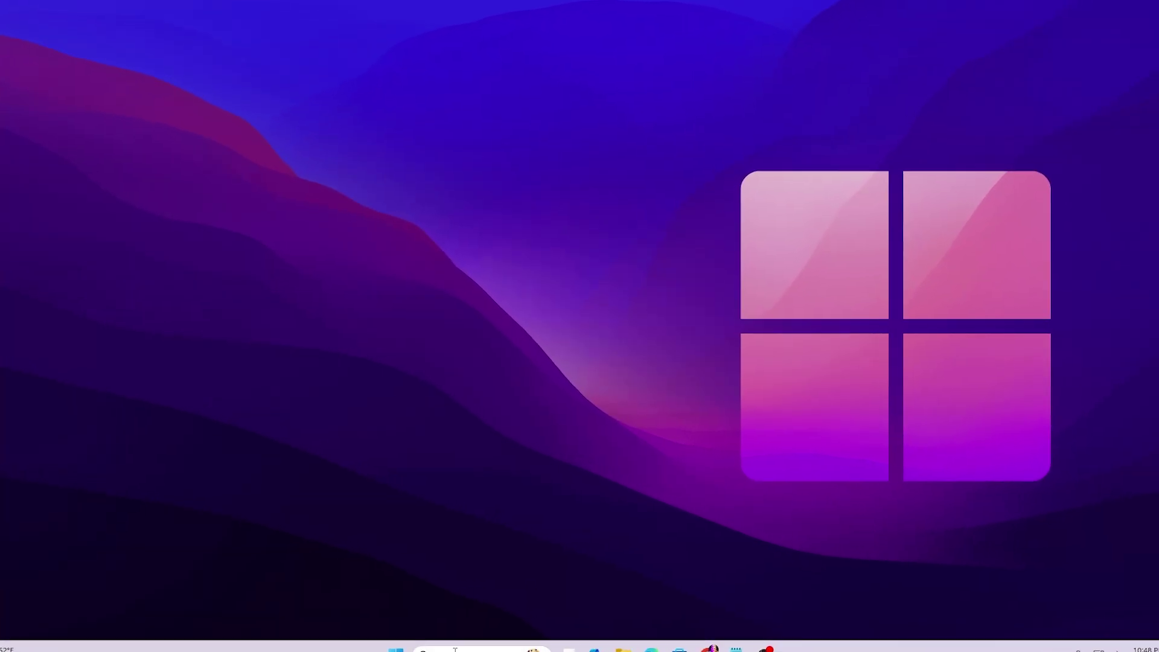
- Find Registry Editor through the Windows search and run it as administrator
left_click(452, 647)
type("regist")
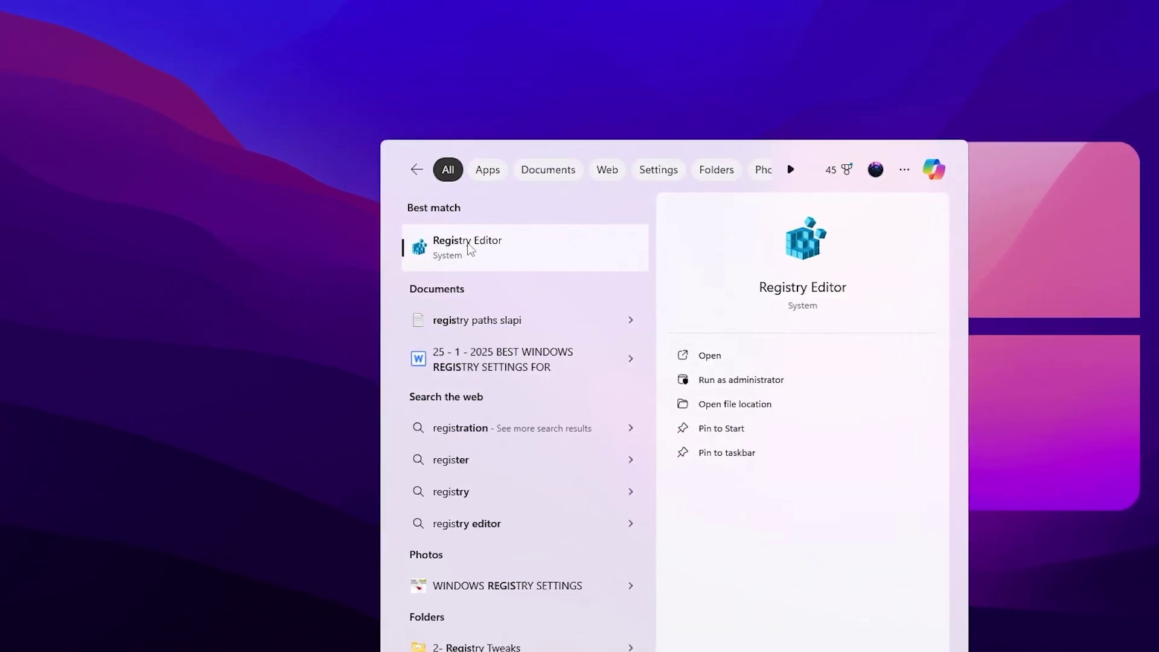
left_click(742, 386)
left_click(508, 454)
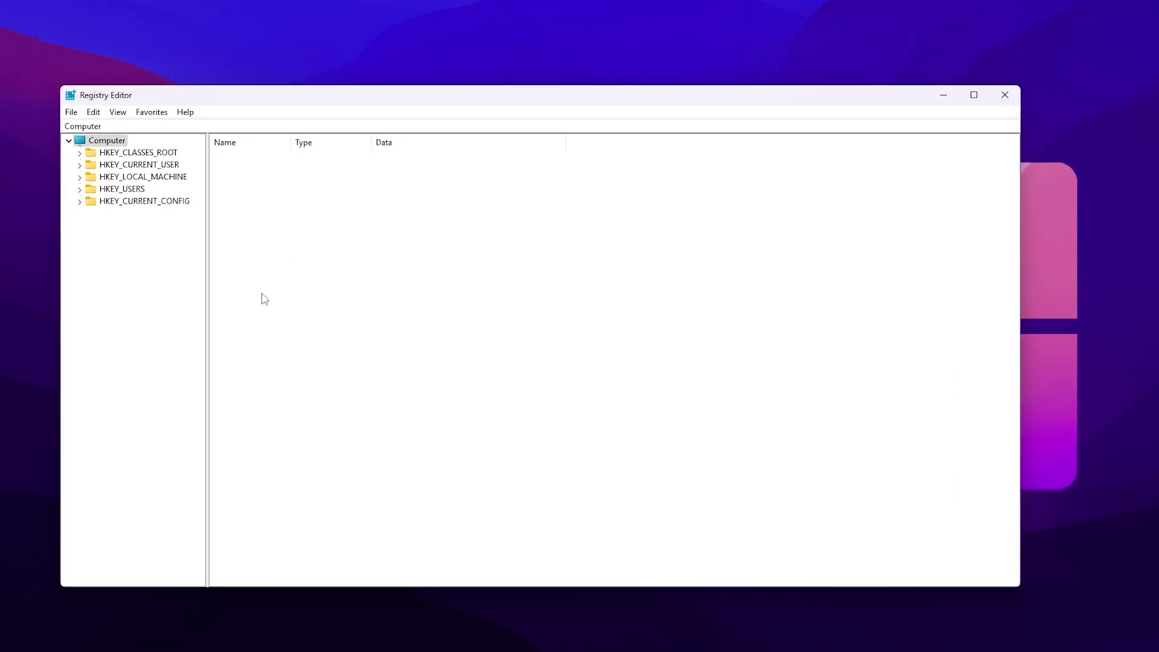
- Go to the registry key Computer\HKEY_LOCAL_MACHINE\SOFTWARE\Microsoft\Windows\CurrentVersion\DriverSearching
left_click(112, 122)
type("\\")
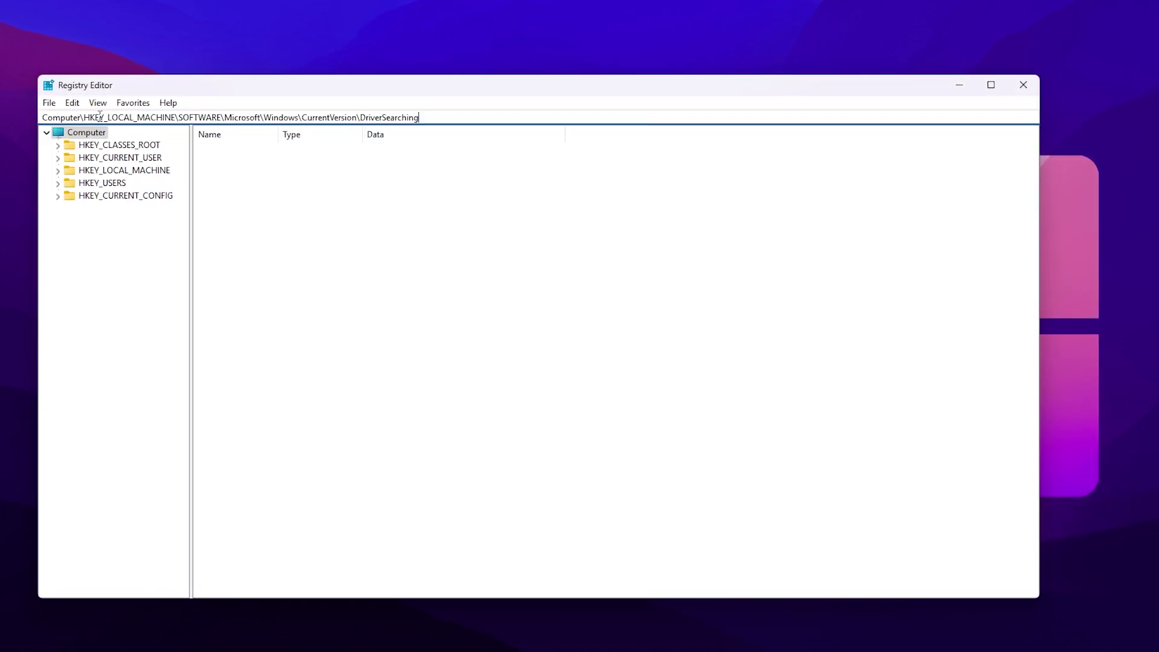
key("Return")
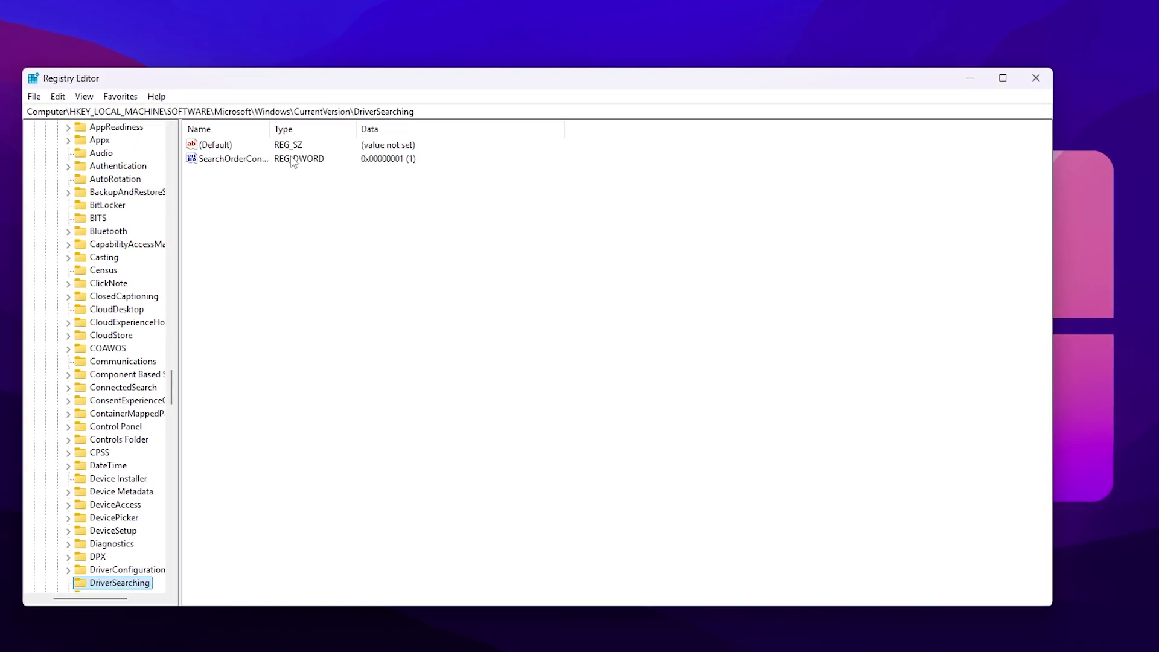
- Set the SearchOrderConfig DWORD in the DriverSearching key to 0
double_click(221, 158)
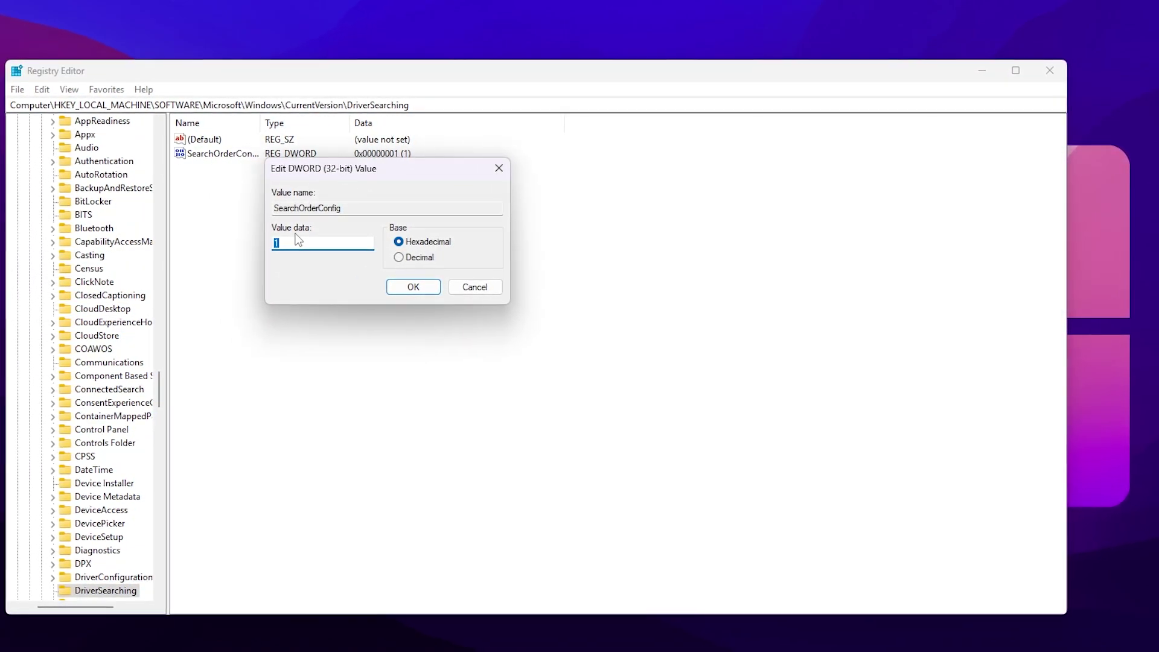
left_click(280, 242)
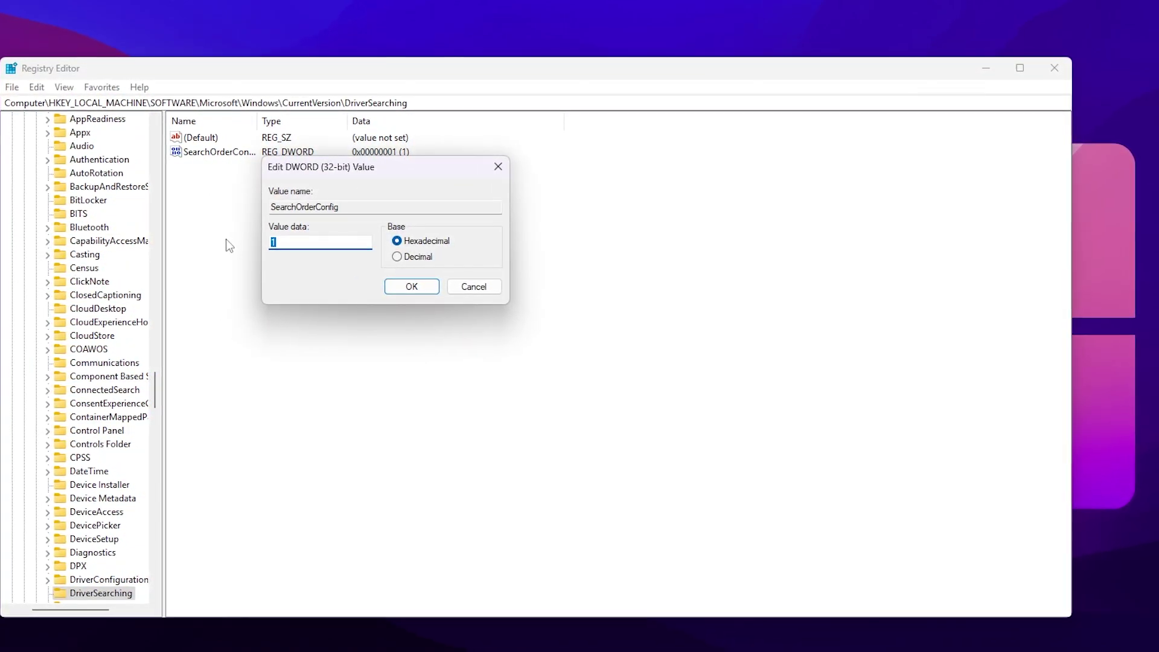
type("0")
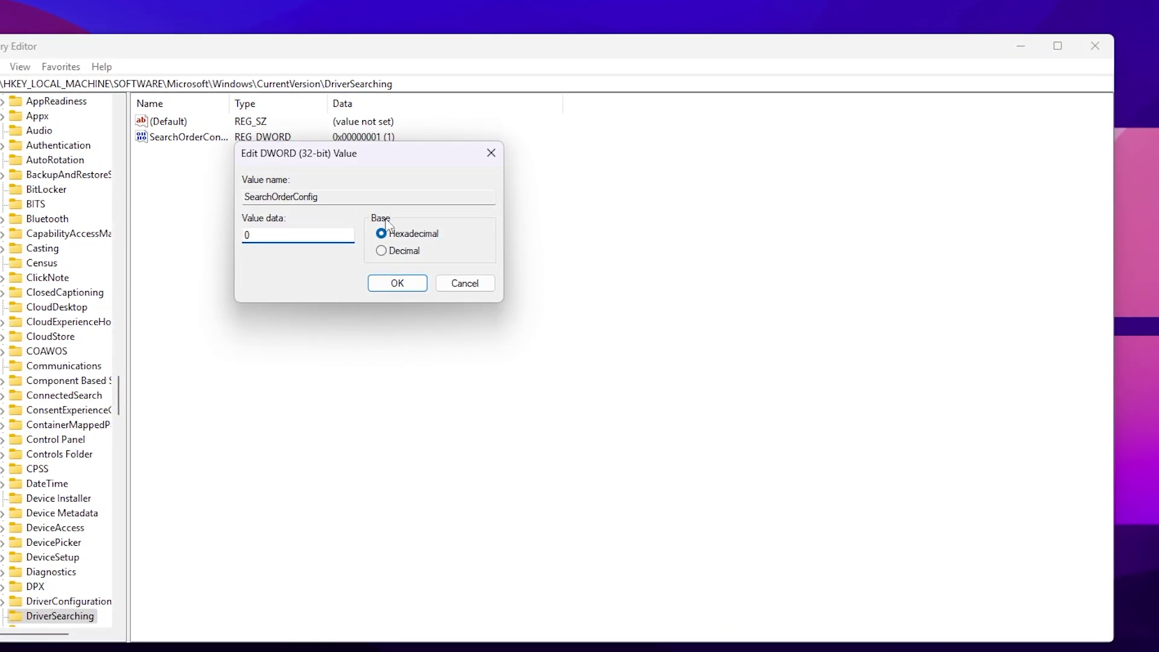
left_click(397, 282)
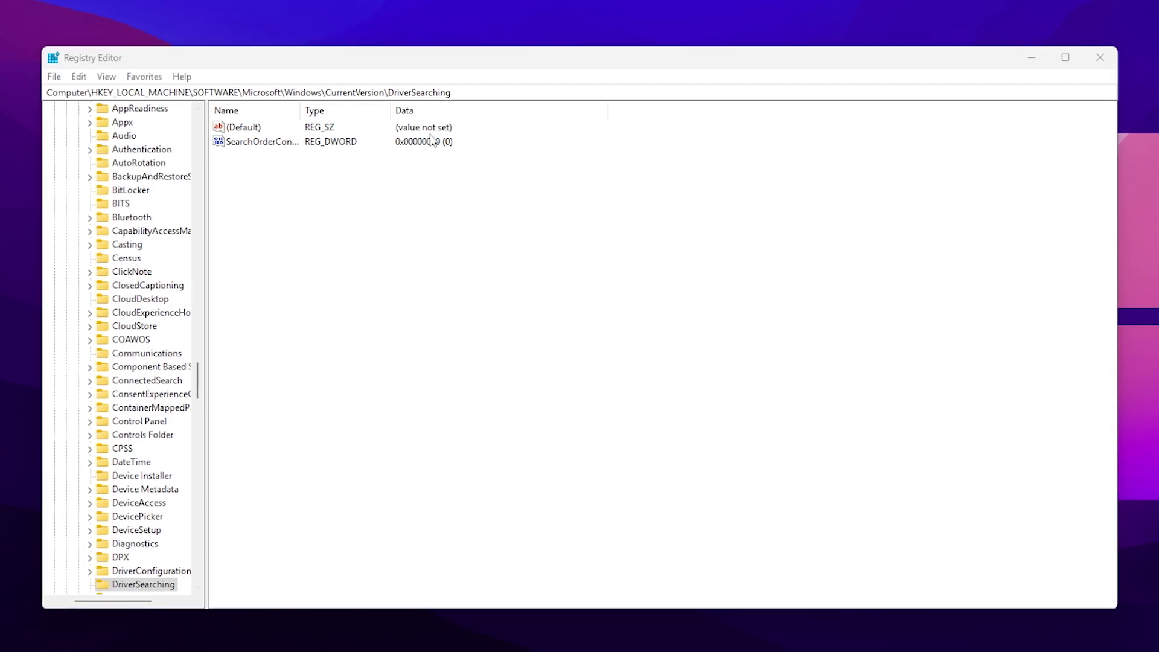
- Go to the registry key Computer\HKEY_LOCAL_MACHINE\SOFTWARE\Microsoft\PolicyManager\default\ApplicationManagement\AllowGameDVR
left_click_drag(451, 94, 29, 91)
type("Computer\\HKEY_LOCAL_MACHINE\\SOFTWARE\\Microsoft\\PolicyManager\\default\\ApplicationManagement\\AllowGameDVR")
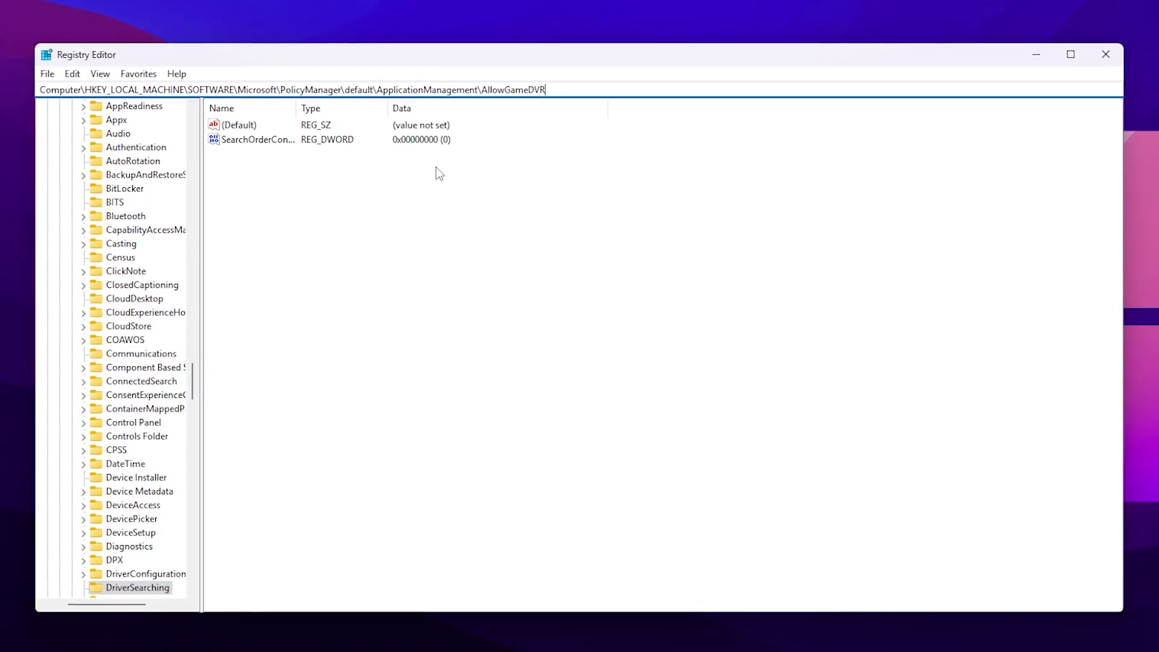
key("Return")
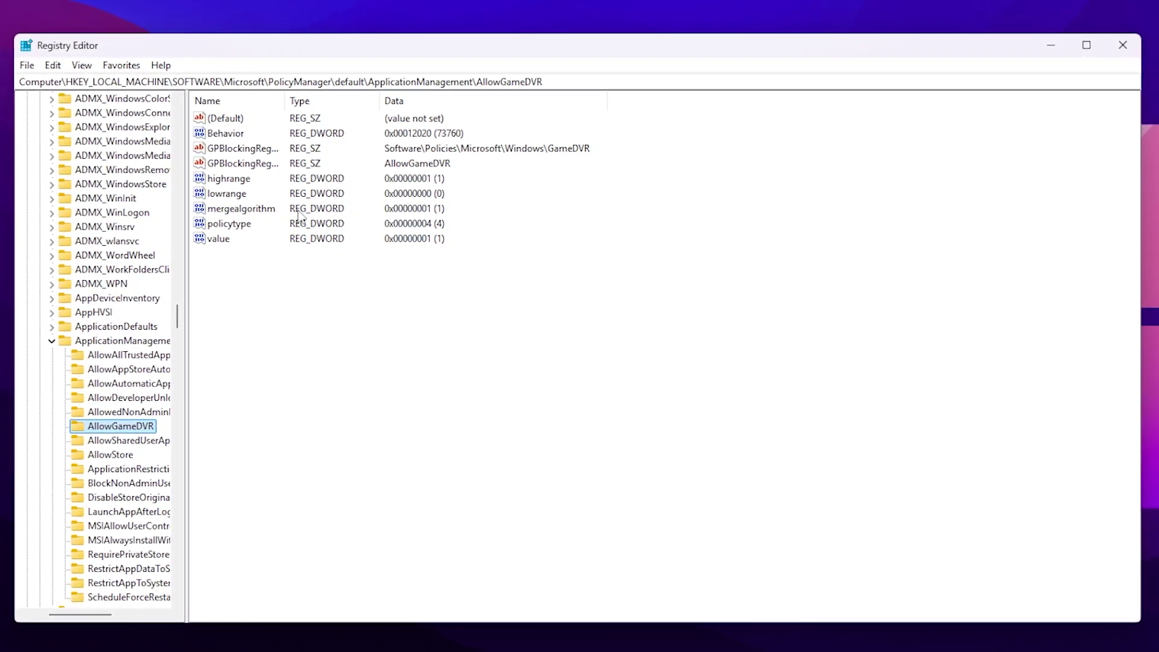
- Set the DWORD named "value" in the AllowGameDVR key to 0
double_click(212, 238)
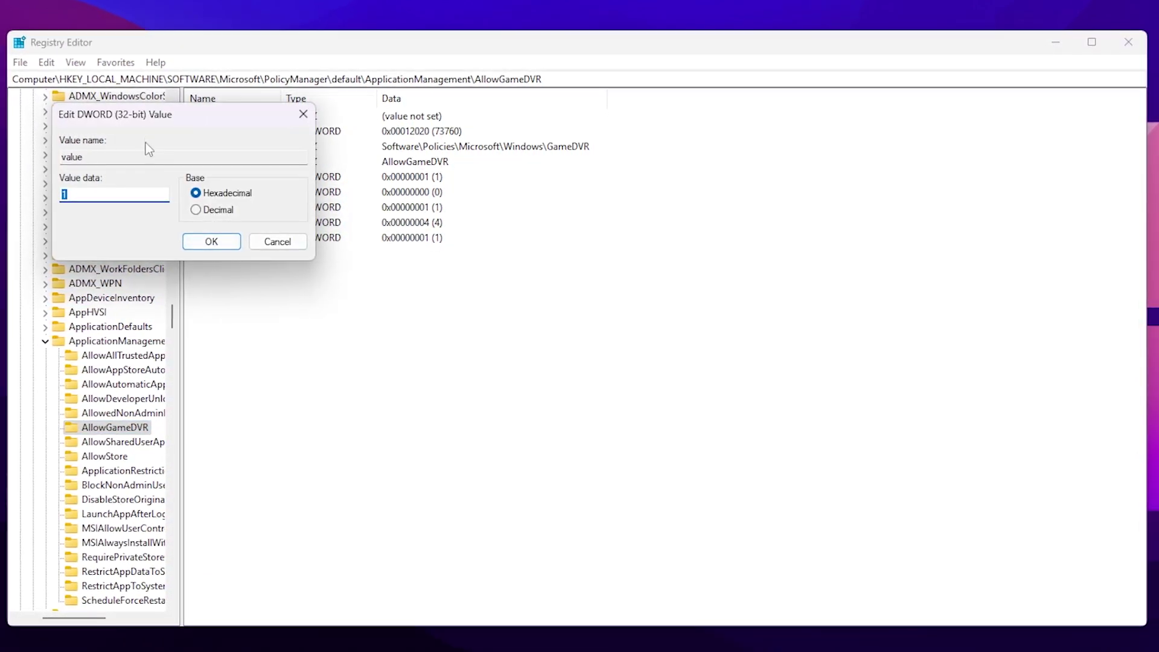
left_click_drag(142, 115, 354, 172)
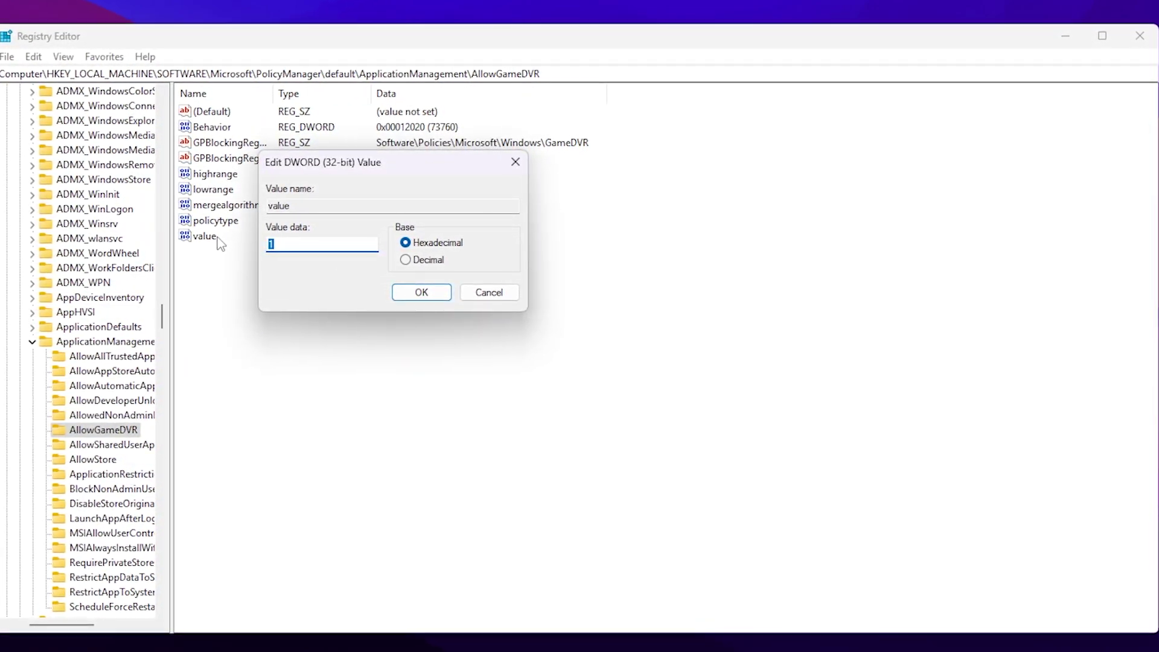
type("0")
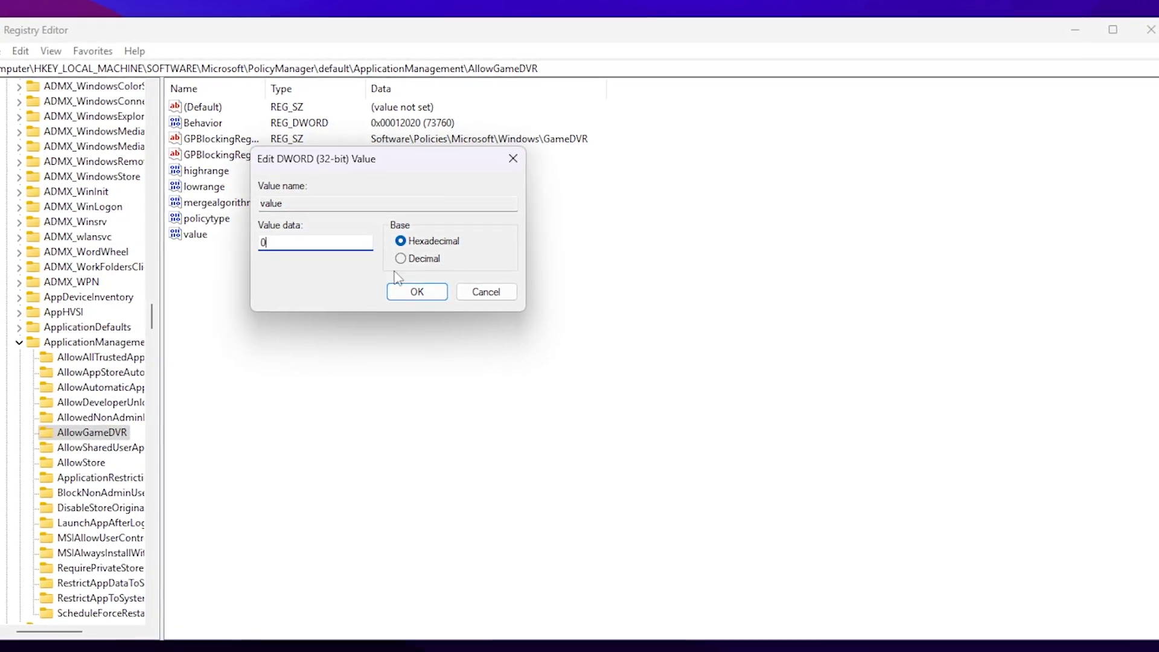
left_click(416, 291)
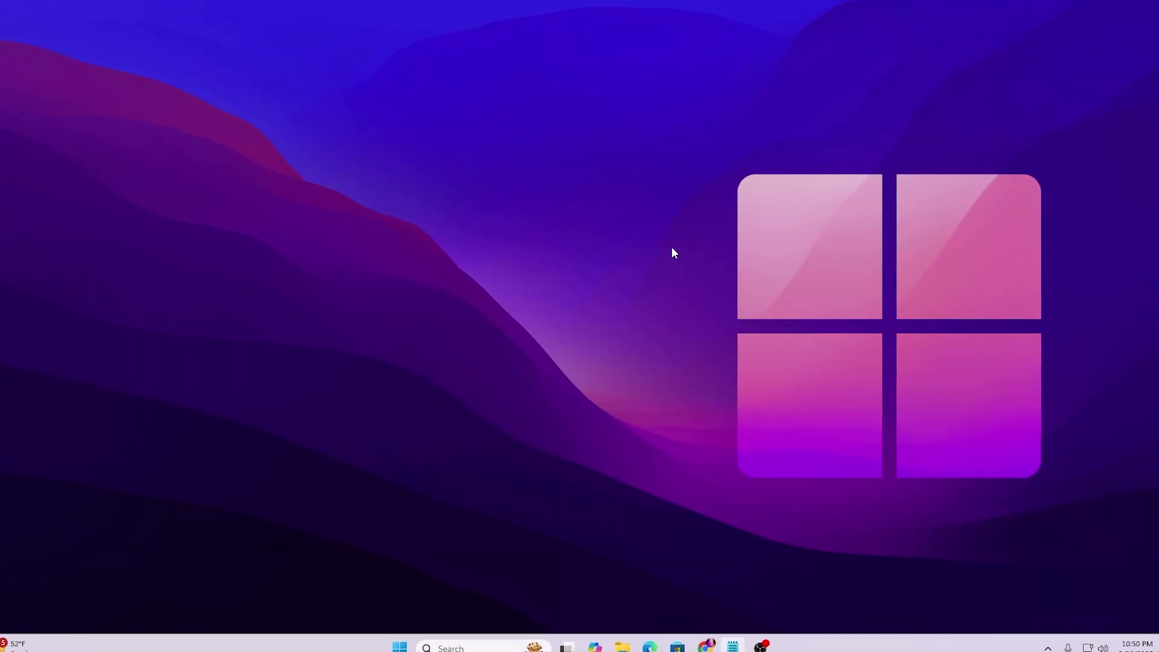
- Search Windows for "epic" and launch the Epic Games Launcher
key("super")
type("epic")
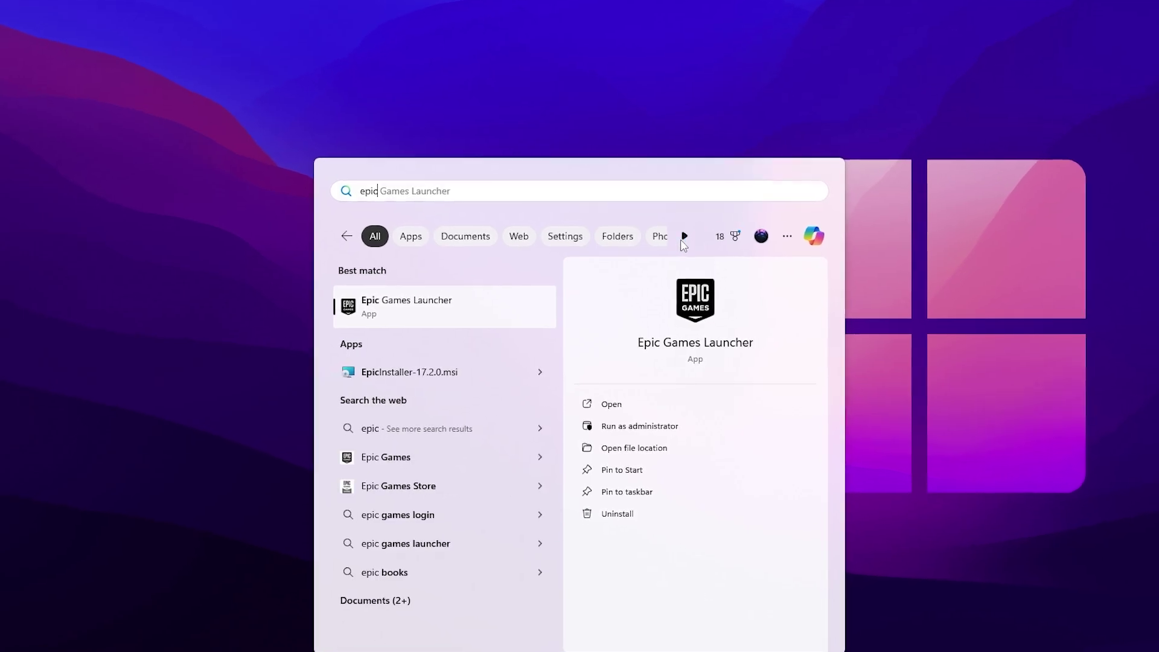
key("Return")
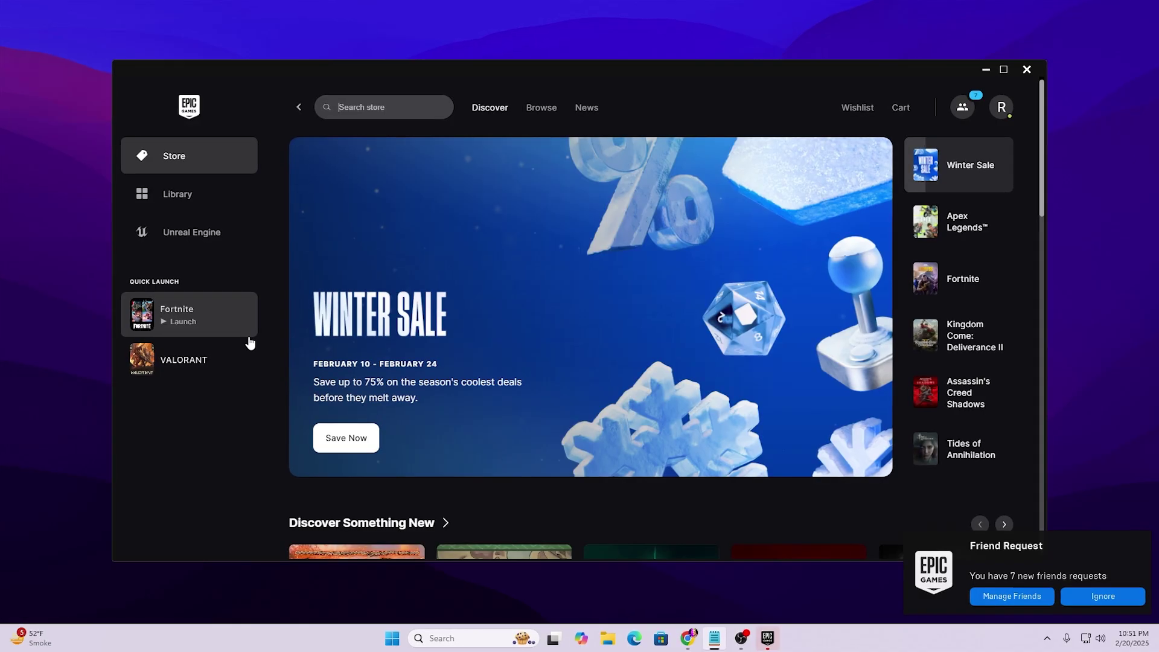
- Enable Additional Command Line Arguments for Fortnite under Manage Games in the launcher settings
left_click(1005, 107)
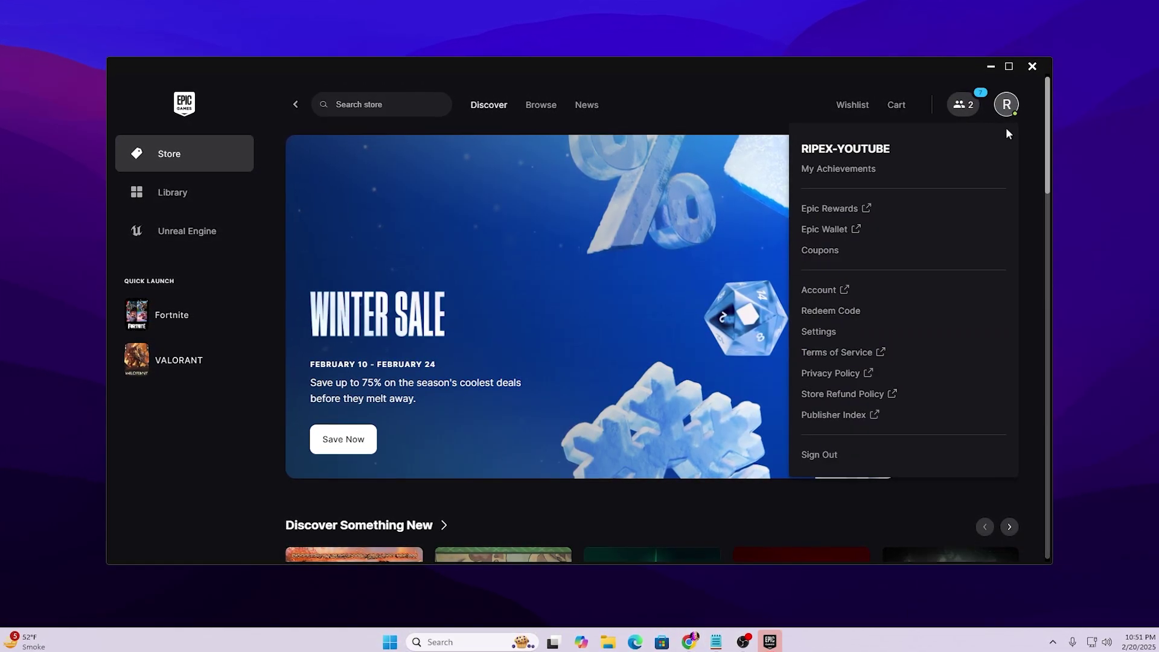
left_click(820, 332)
scroll(344, 284, "down", 10)
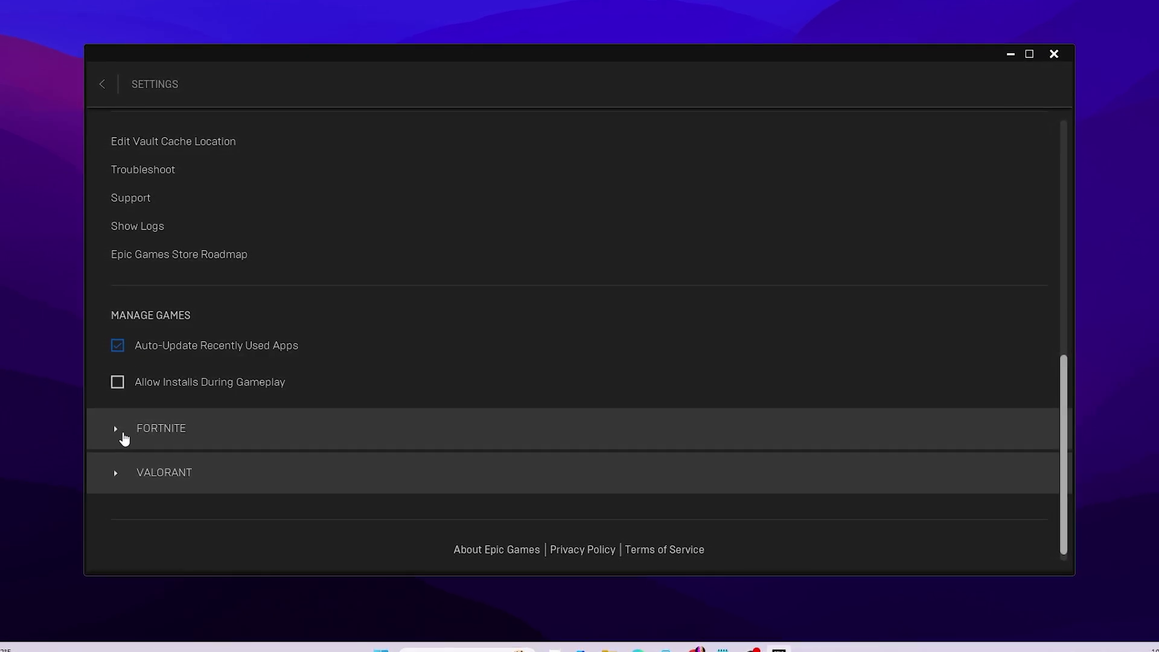
left_click(121, 435)
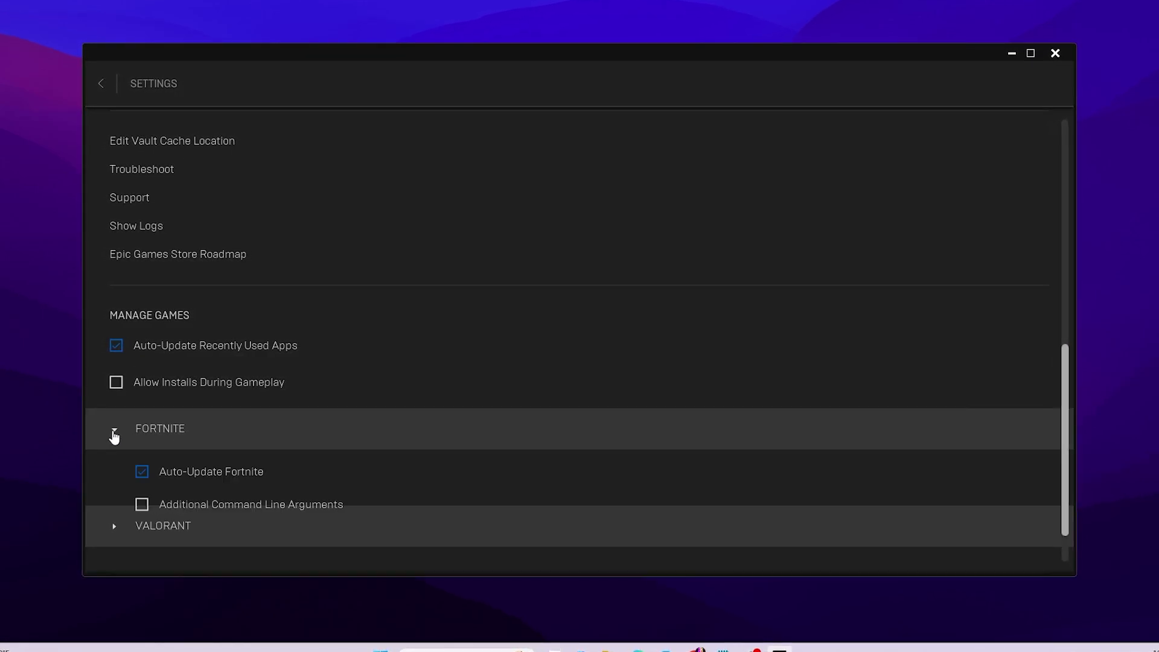
left_click(134, 510)
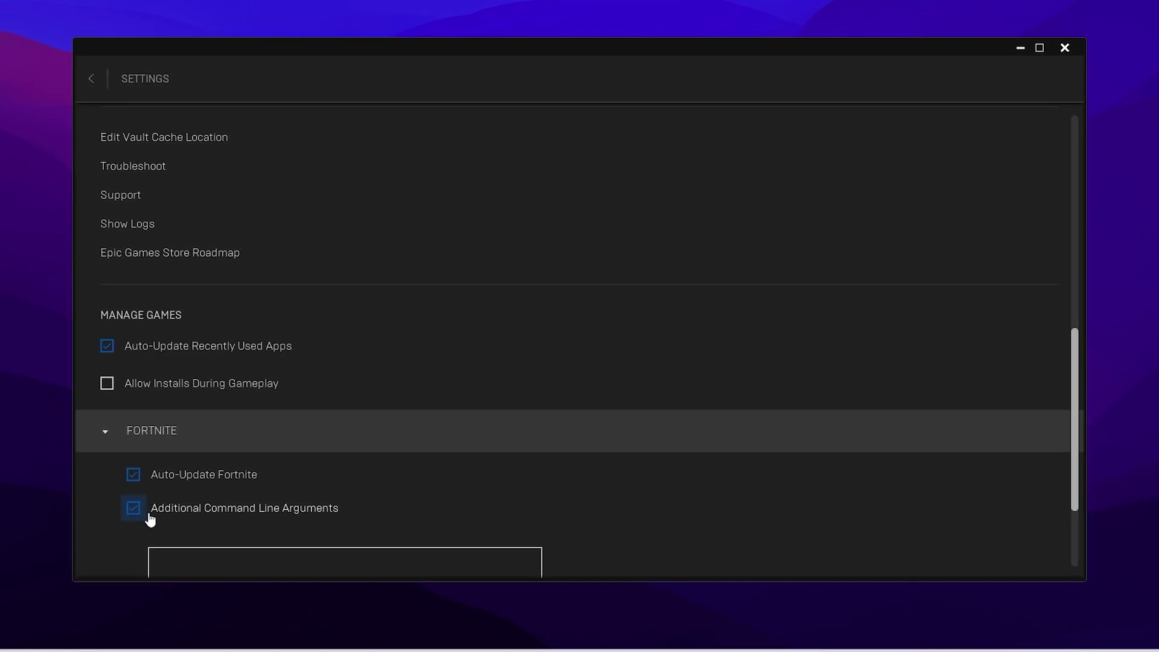
- Enter "-LANPLAY -NOSPLASH -USEALLAVALIABLECORES" as Fortnite's additional command line arguments and collapse the Fortnite section
scroll(130, 507, "down", 2)
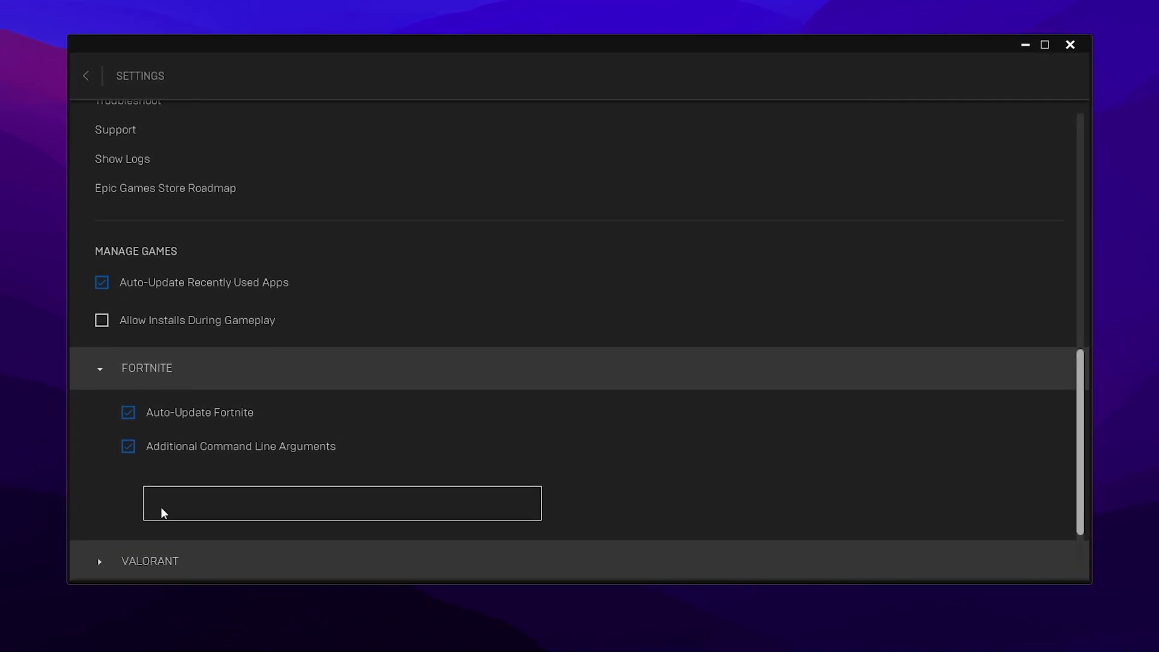
left_click(191, 501)
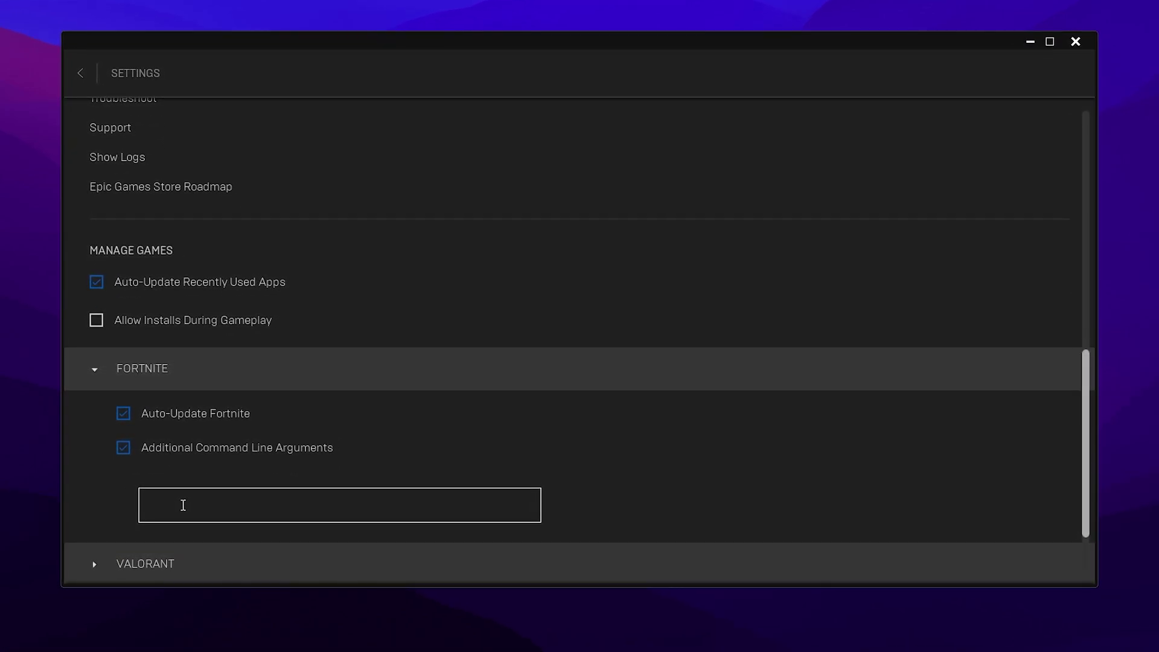
type("-LANPLAY -NOSPLASH -USEALLAVALIABLECORES")
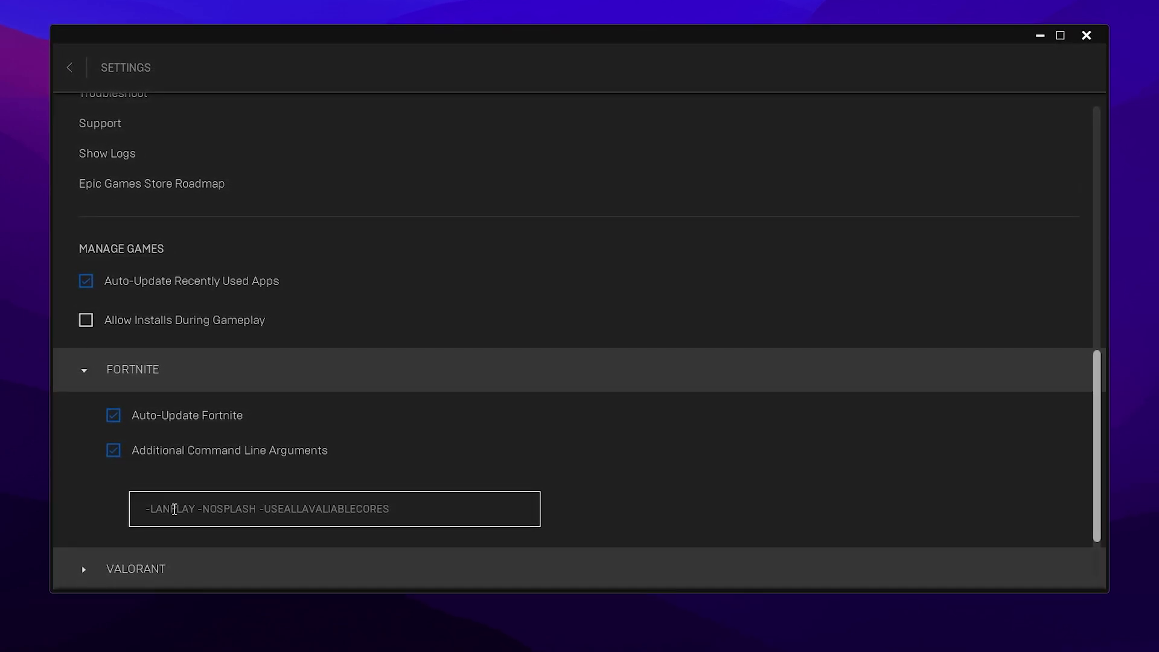
left_click_drag(143, 509, 251, 512)
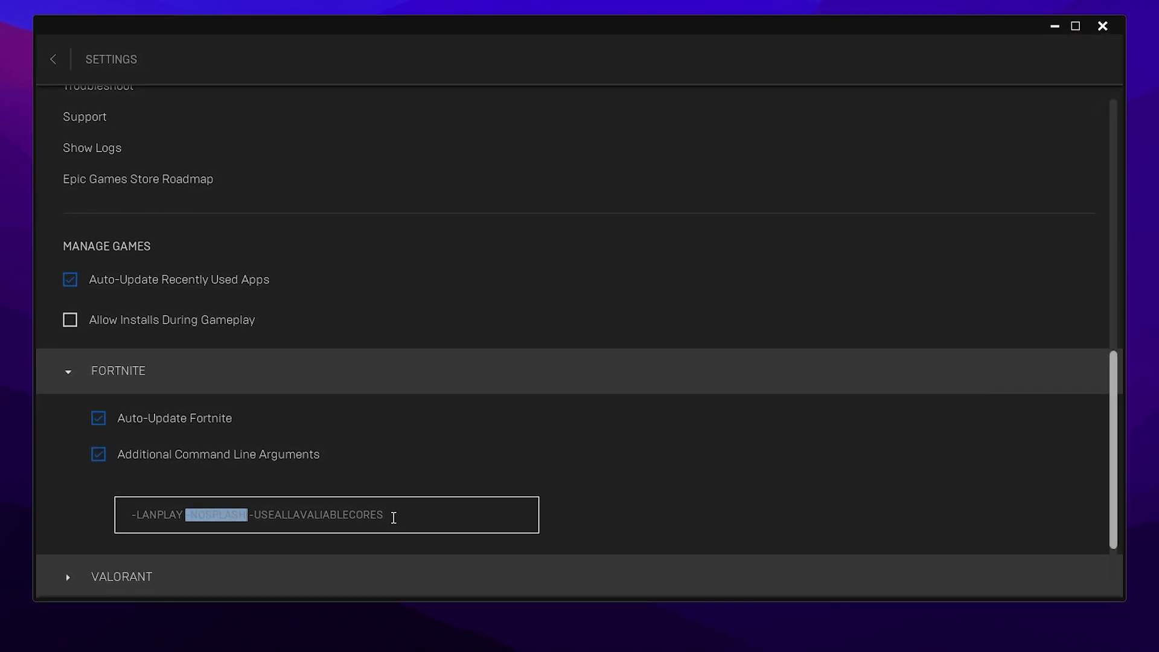
left_click_drag(393, 518, 245, 521)
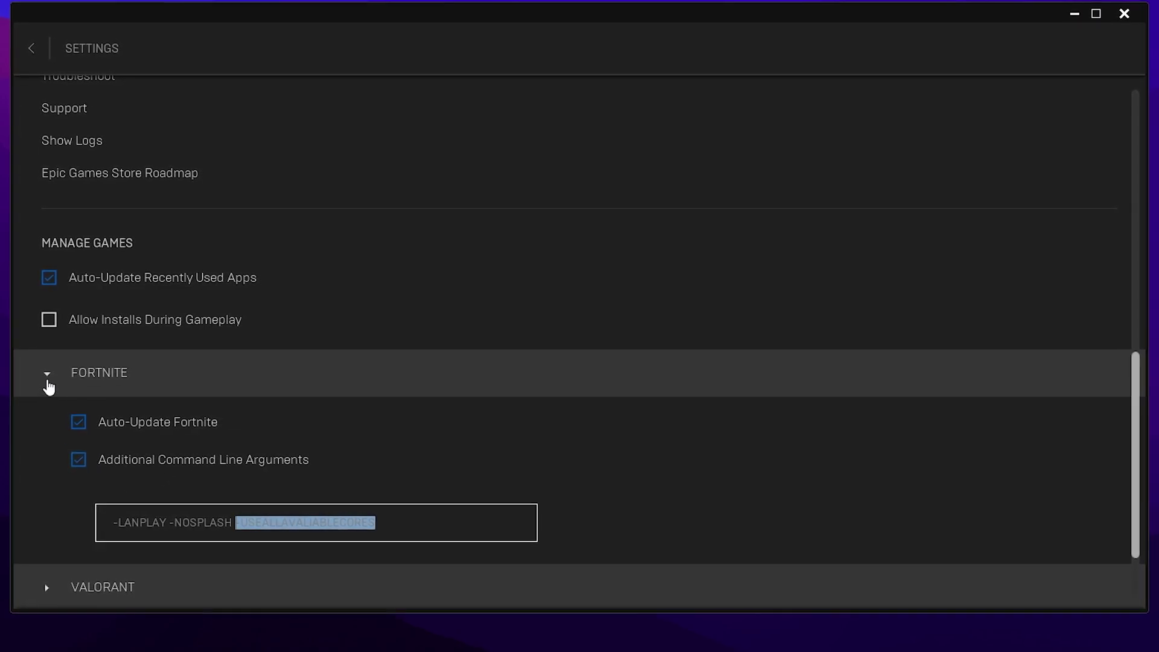
left_click(47, 379)
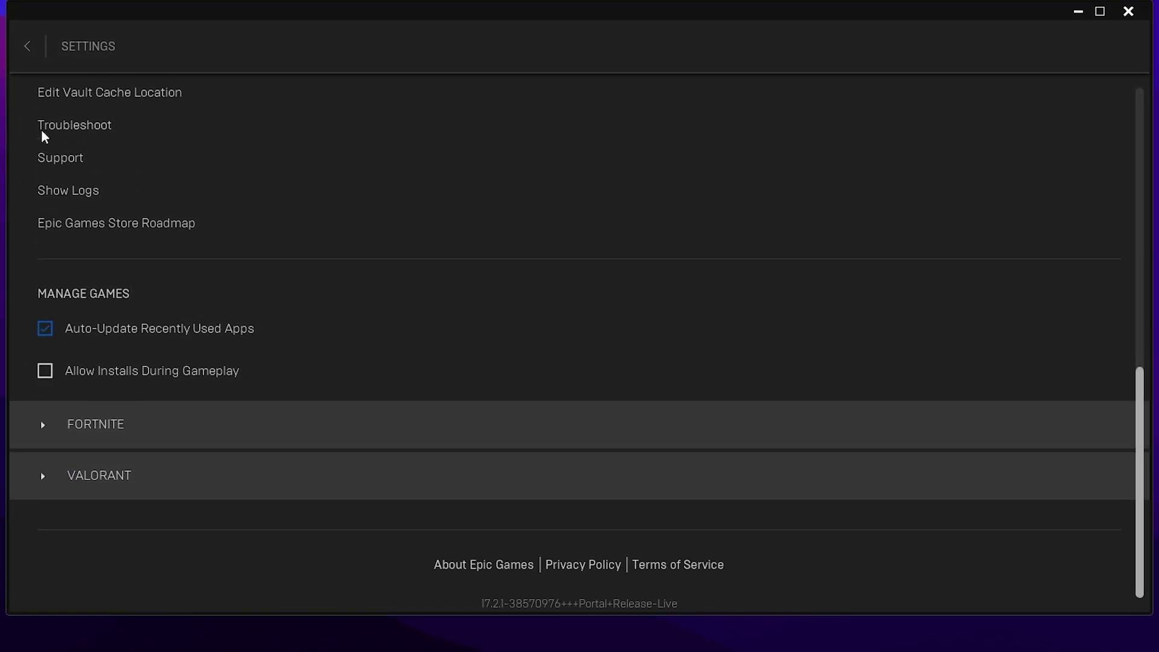
- Open Fortnite's installation options from the library and apply them with only Fortnite Core and Battle Royale and Pre-download Streamed Assets selected
left_click(28, 46)
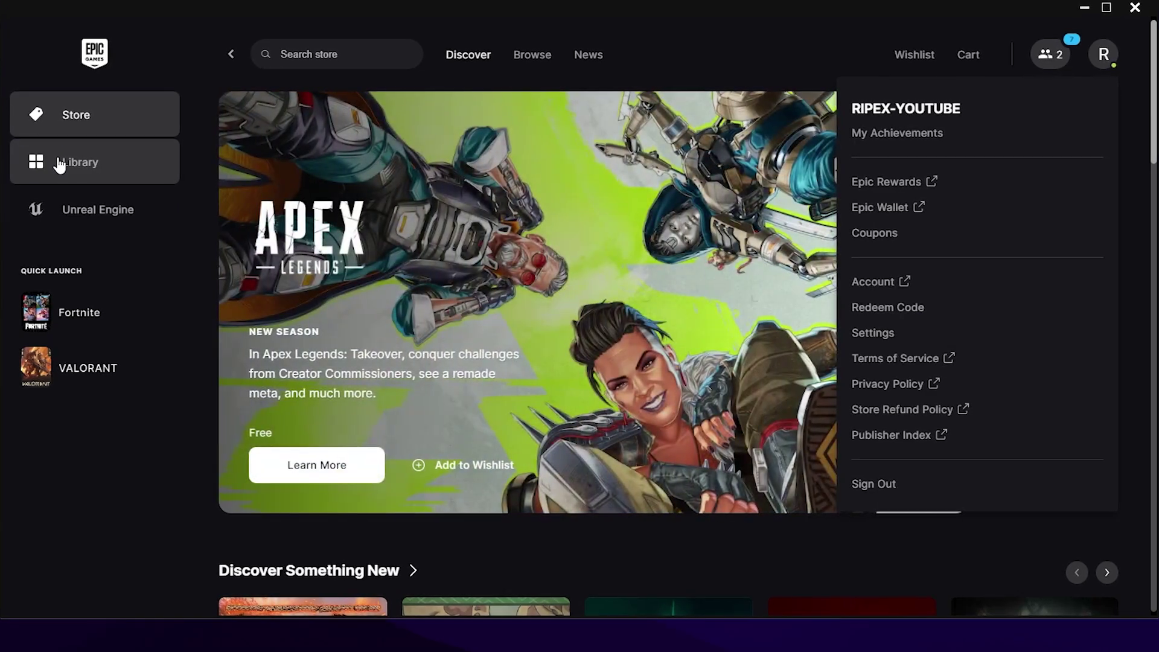
left_click(76, 163)
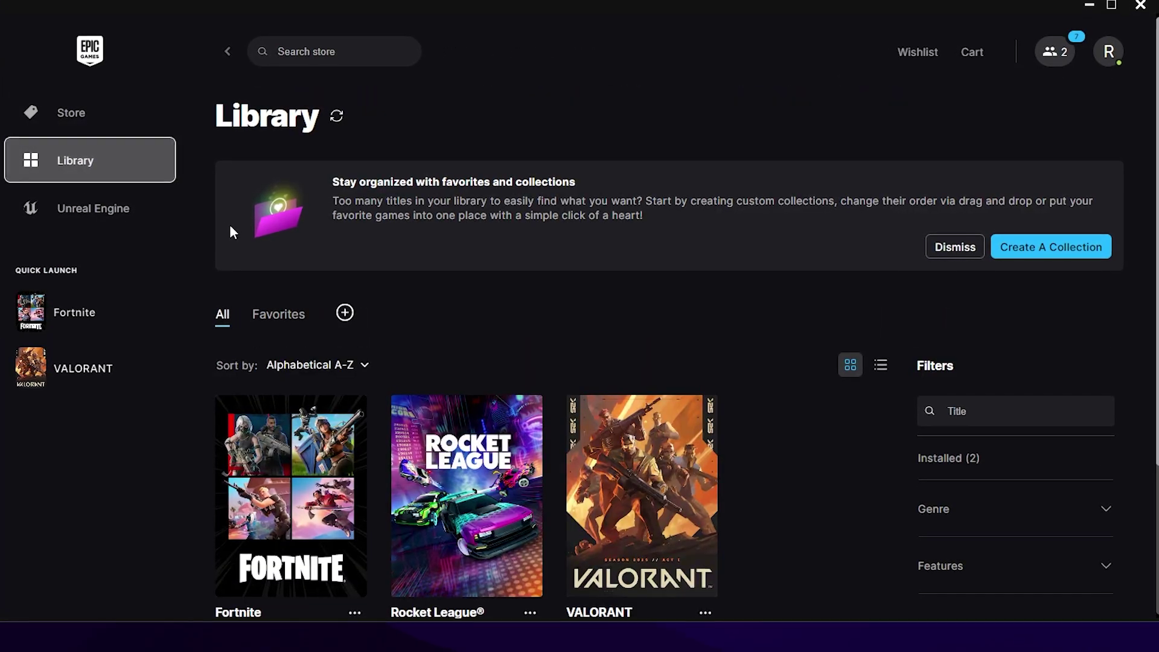
scroll(245, 446, "down", 3)
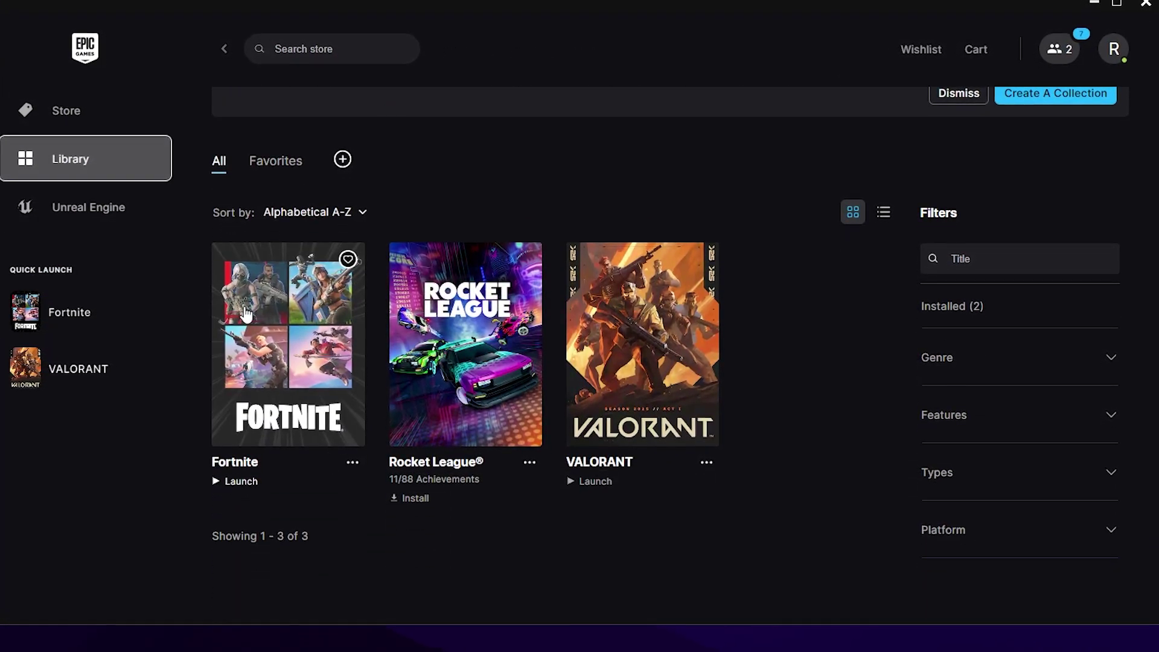
left_click(353, 461)
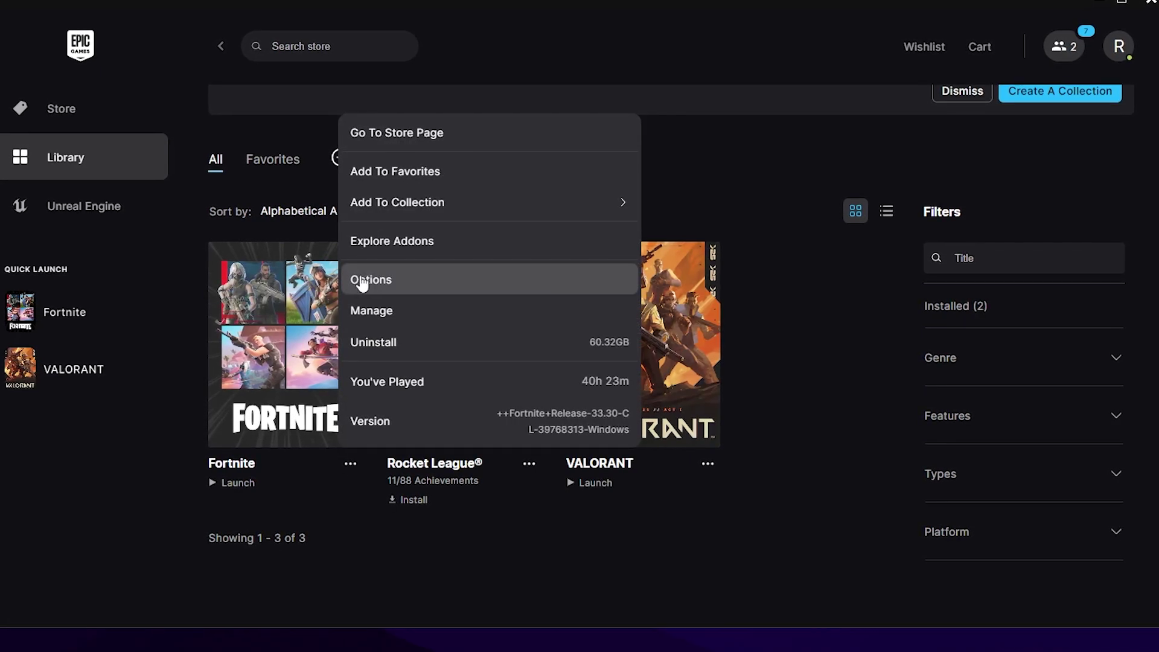
left_click(389, 283)
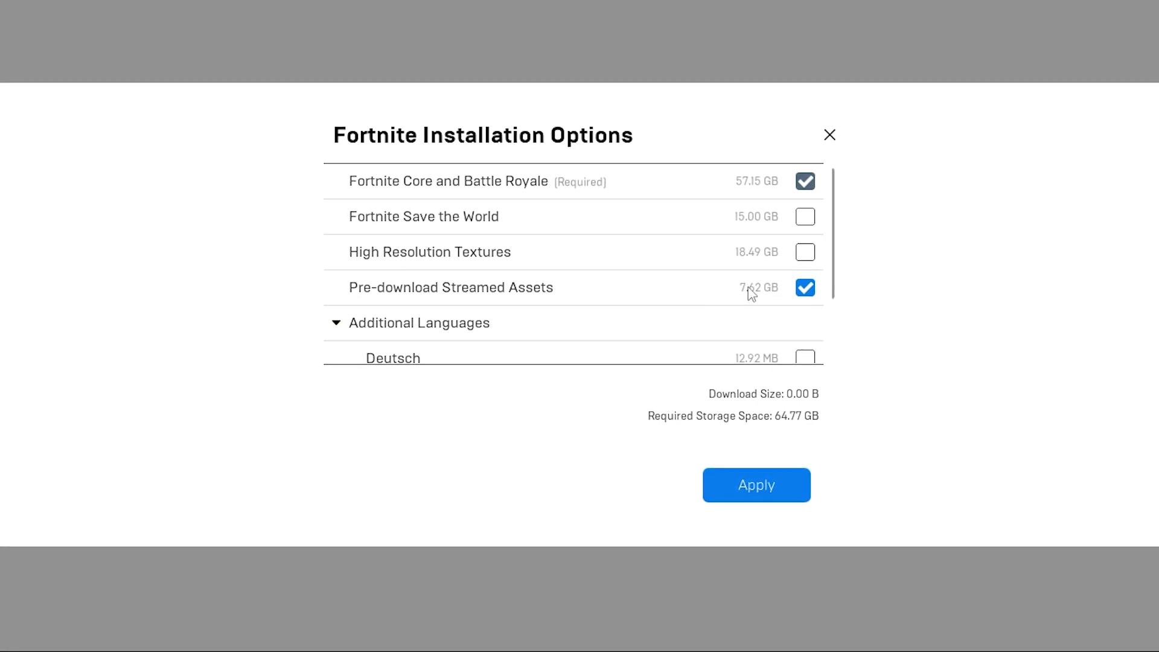
left_click(759, 483)
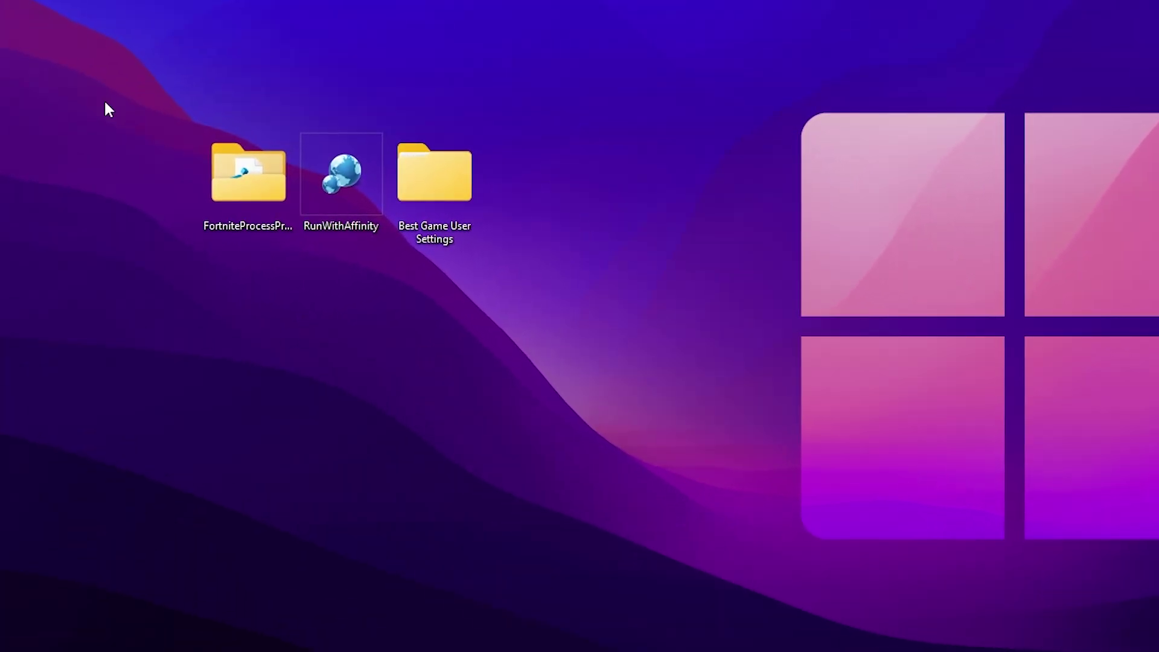
left_click_drag(108, 109, 556, 310)
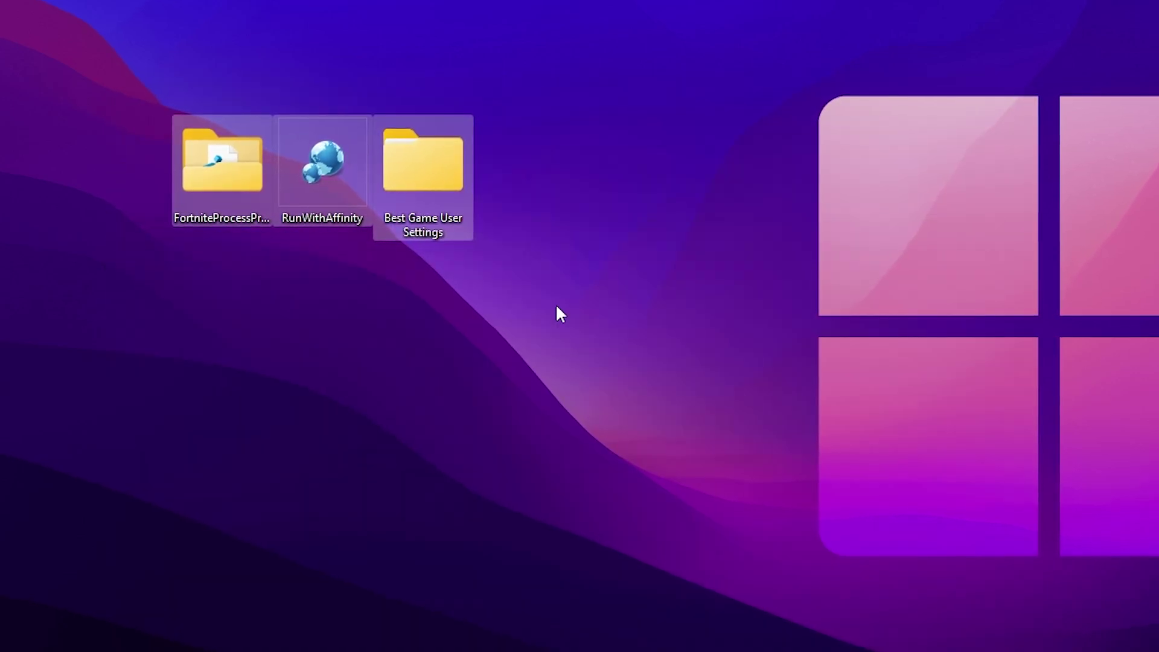
left_click_drag(103, 21, 552, 305)
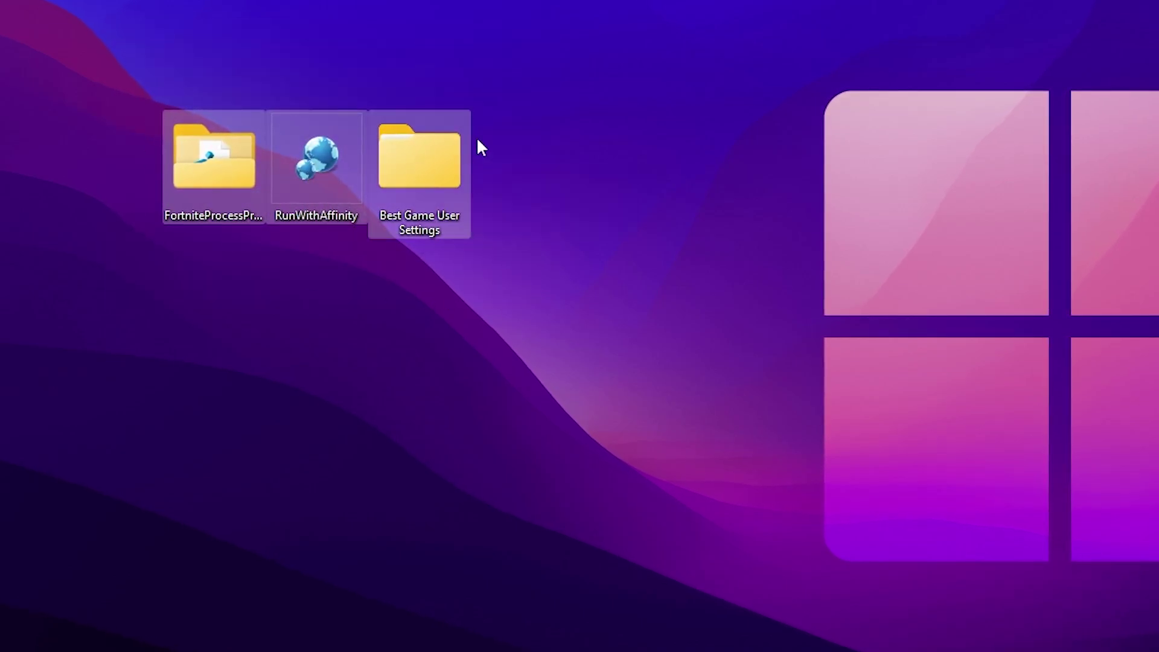
left_click(303, 328)
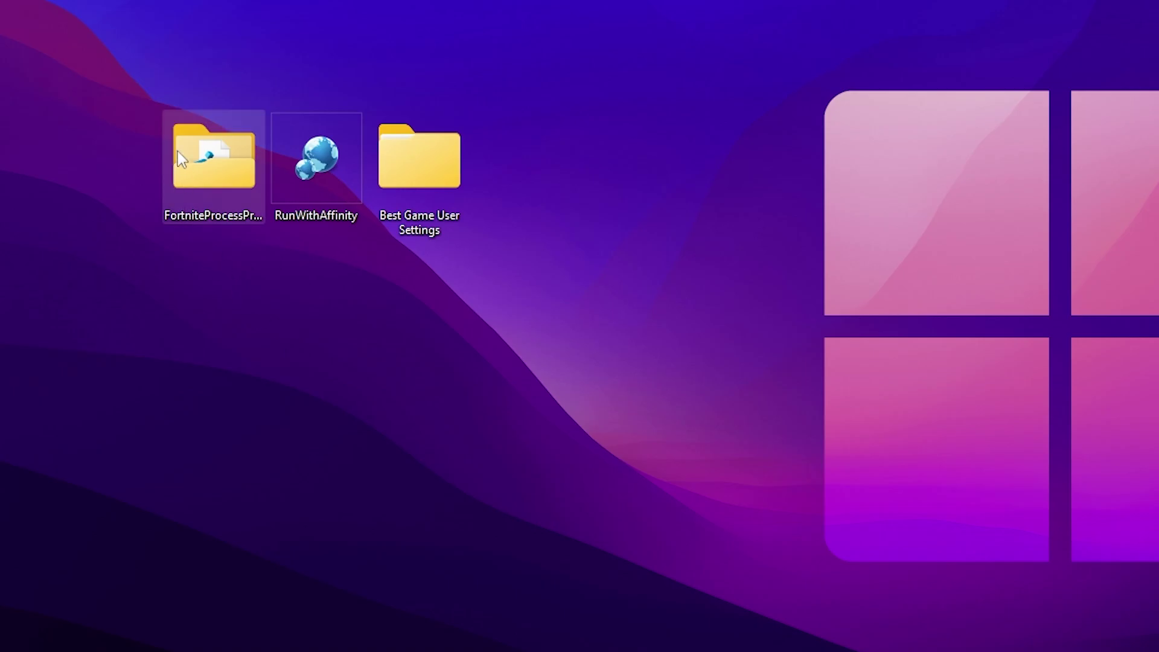
- Merge the FortniteHighPriority registry file from the FortniteProcessPriority-master folder into the registry and close the folder
double_click(213, 167)
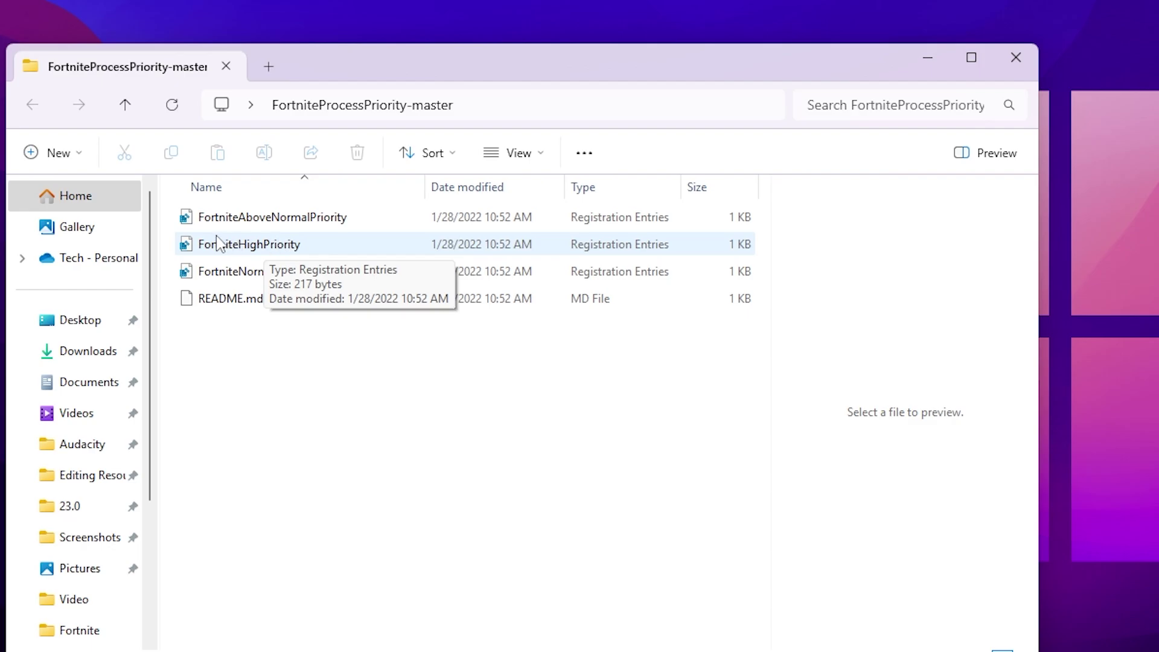
left_click(260, 251)
double_click(260, 251)
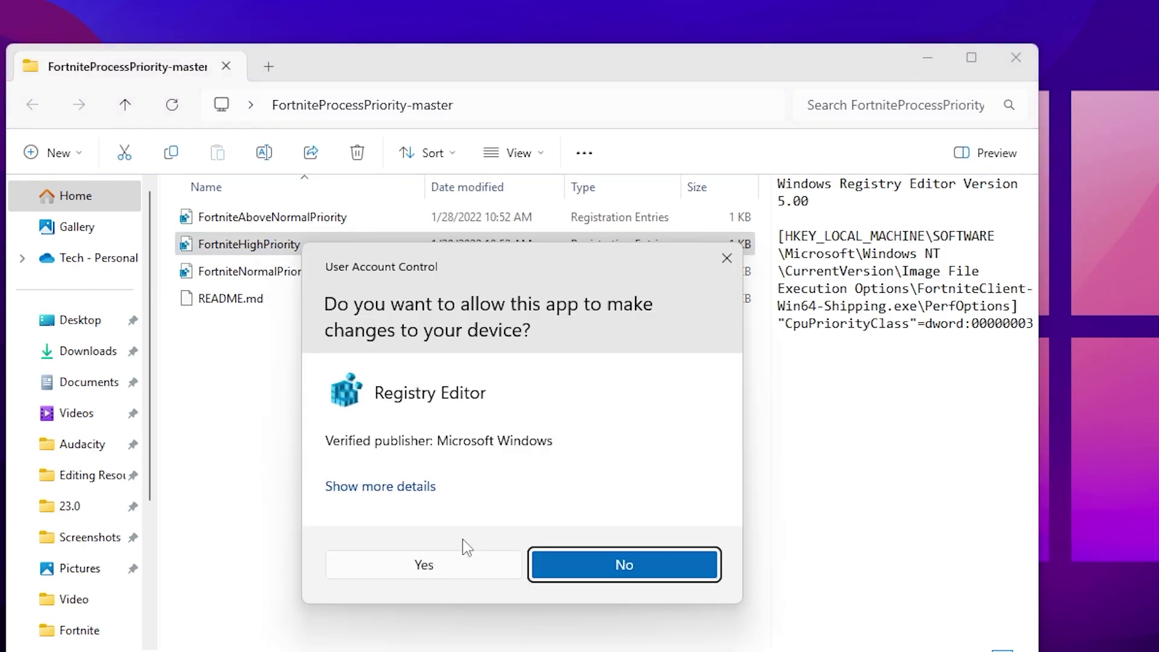
left_click(447, 560)
left_click(727, 344)
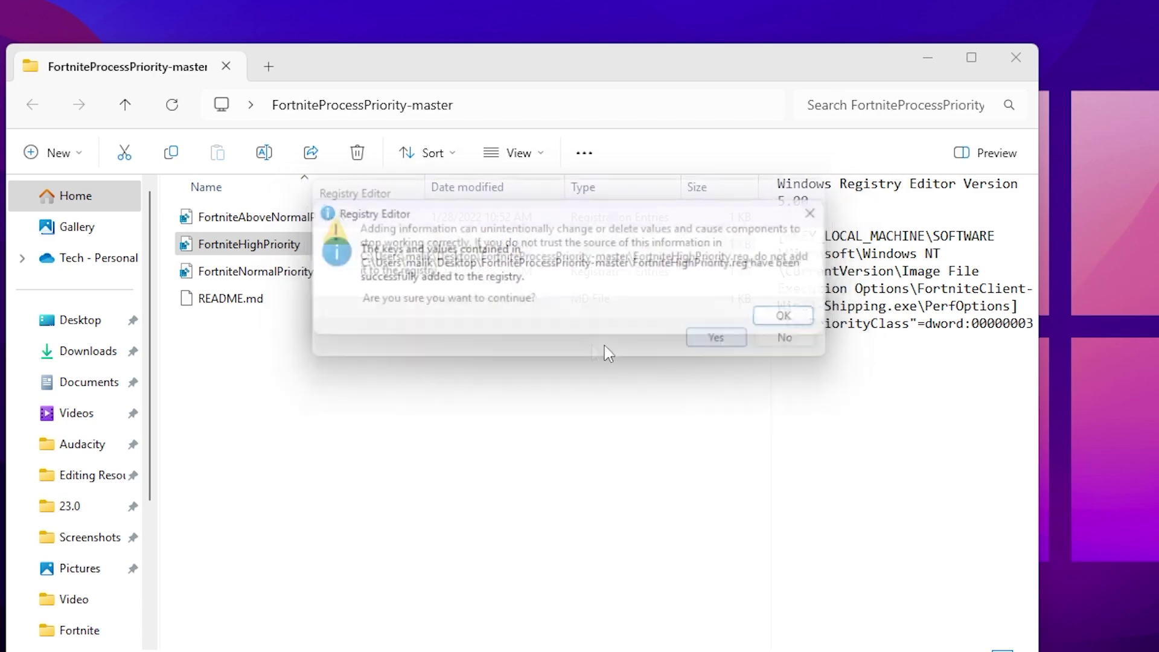
left_click(778, 320)
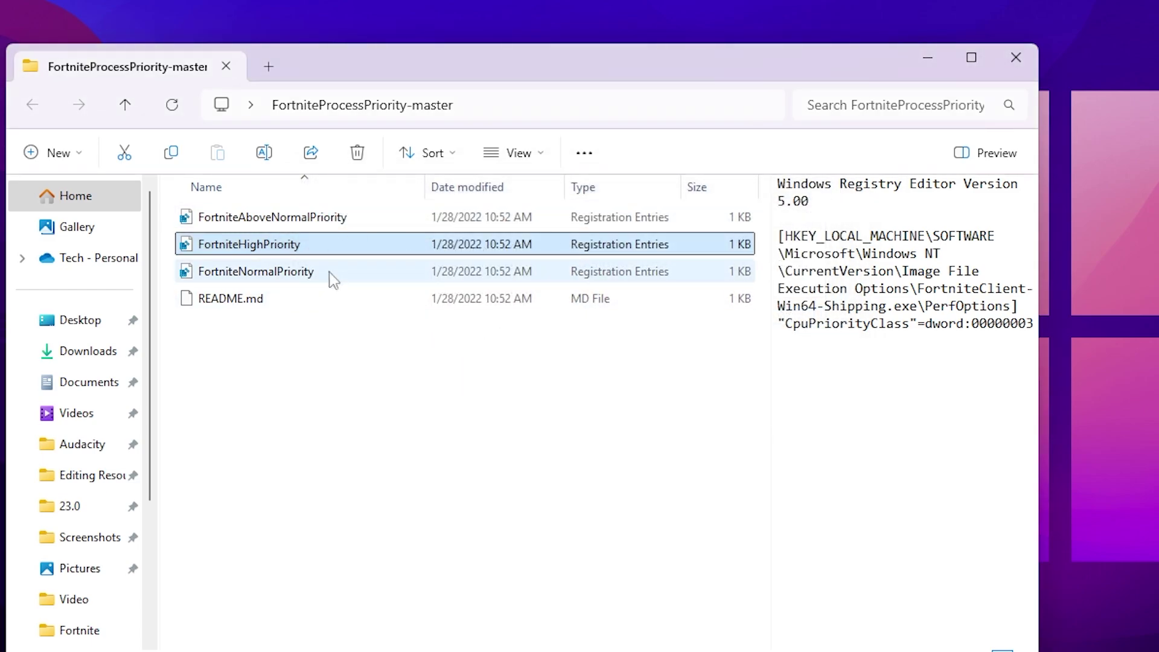
left_click(1024, 59)
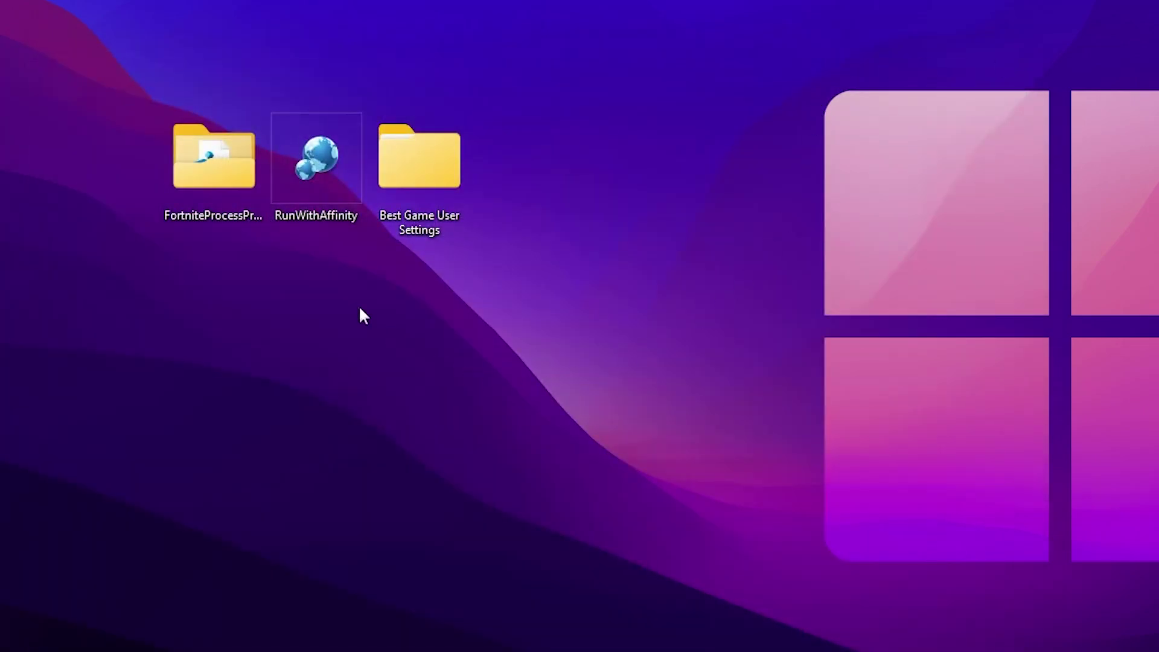
- Launch RunWithAffinity and select FortniteClient-Win64-Shipping from Fortnite's FortniteGame\Binaries\Win64 folder as the program
left_click_drag(284, 44, 357, 298)
double_click(302, 145)
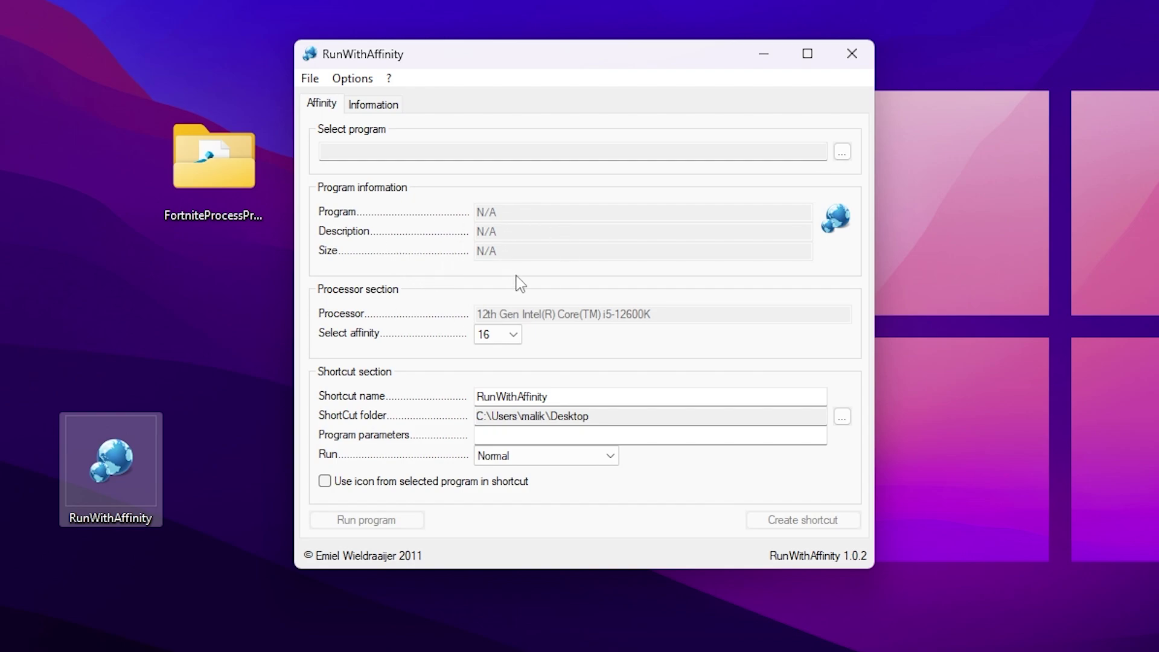
left_click(842, 154)
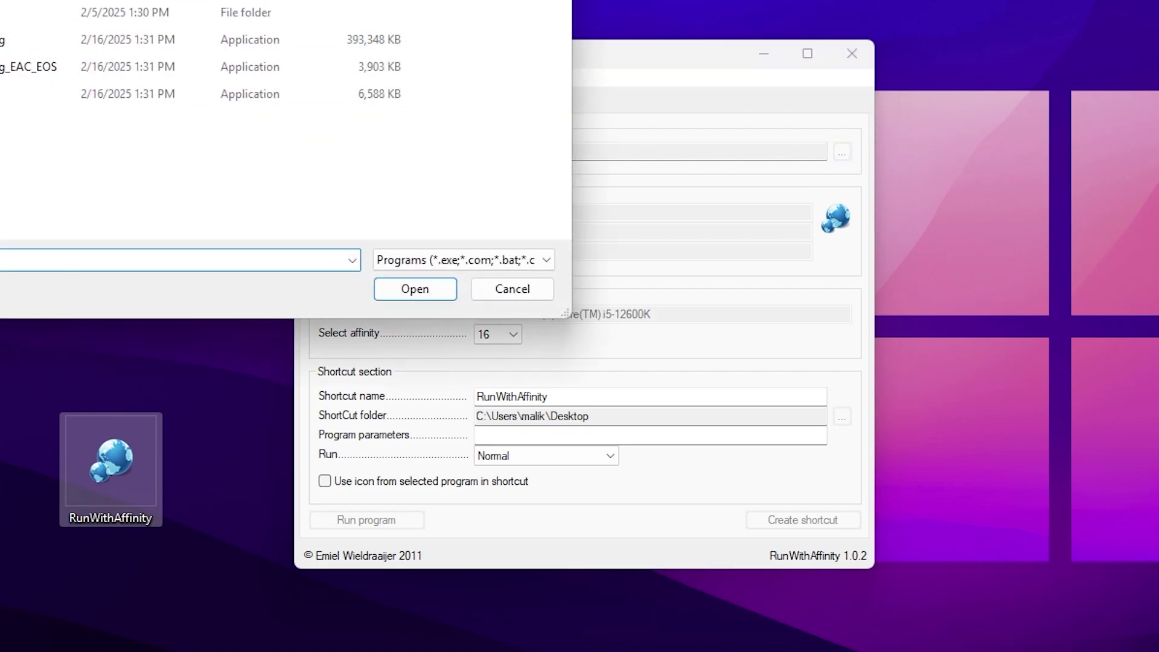
left_click_drag(94, 0, 481, 37)
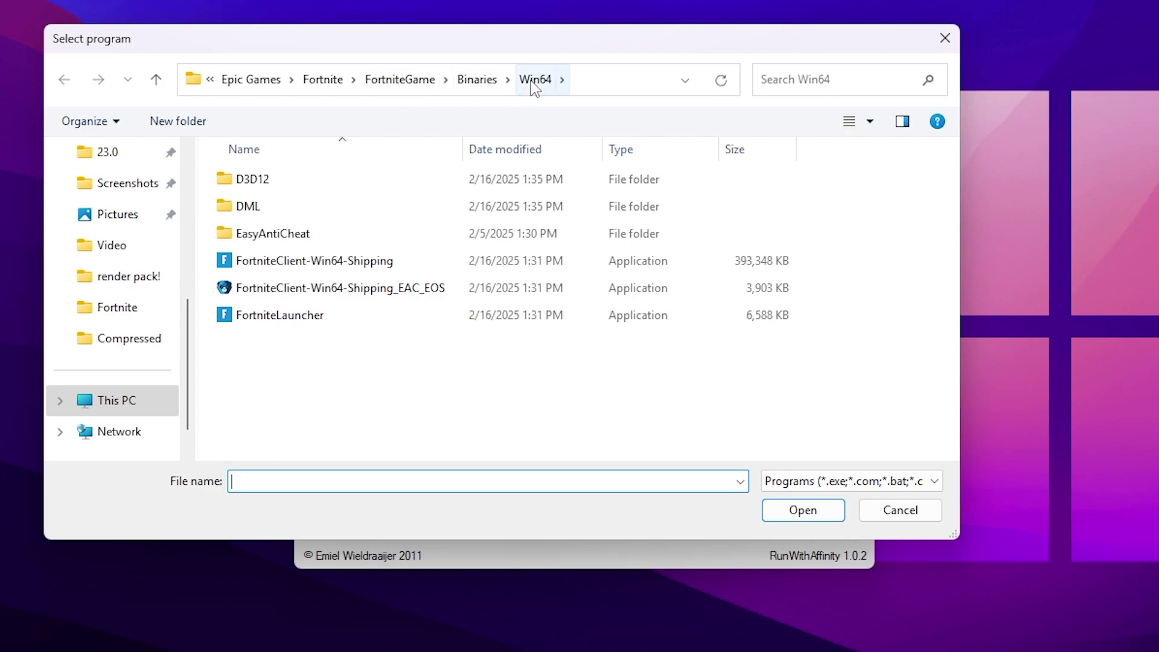
left_click(622, 81)
left_click(616, 84)
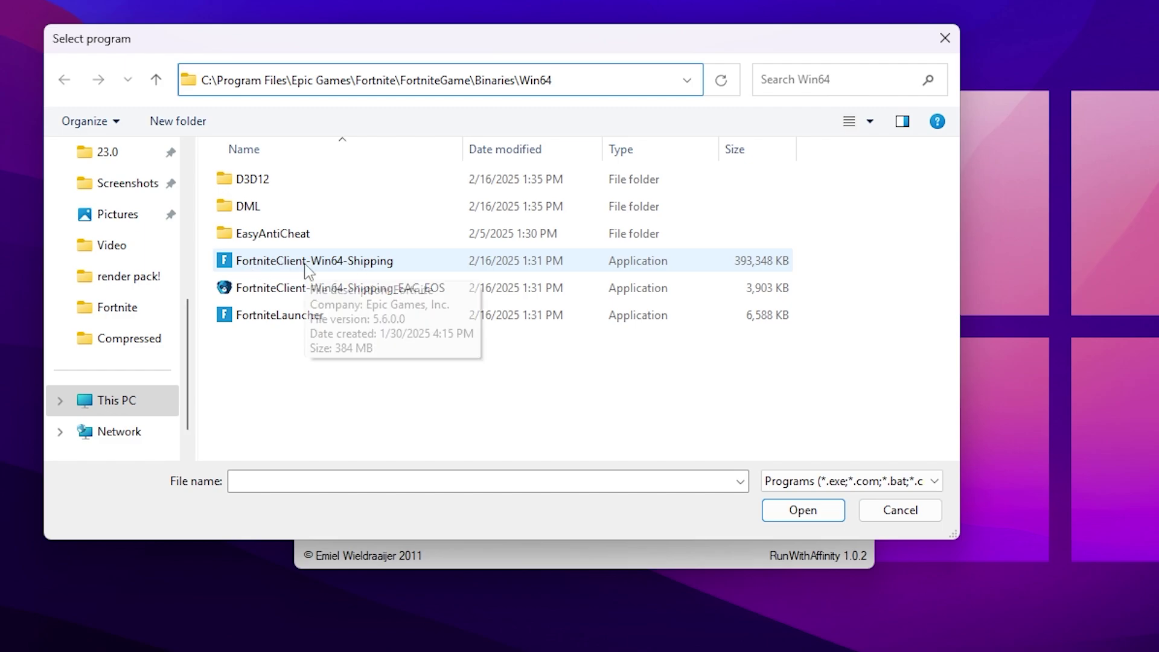
left_click(378, 266)
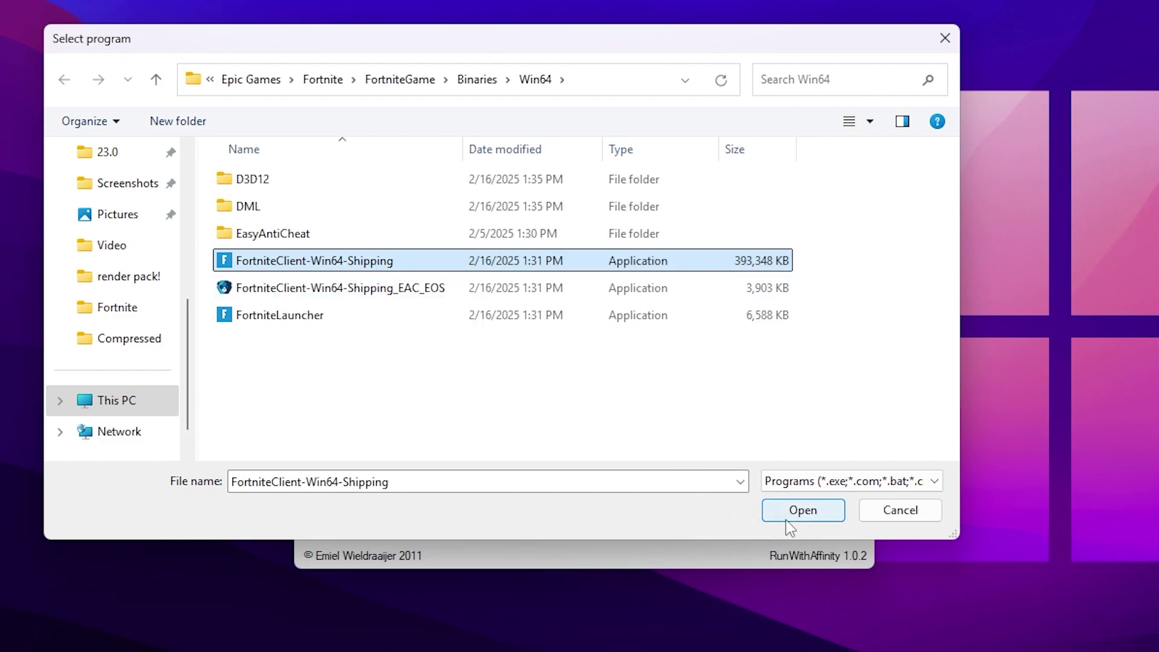
left_click(812, 514)
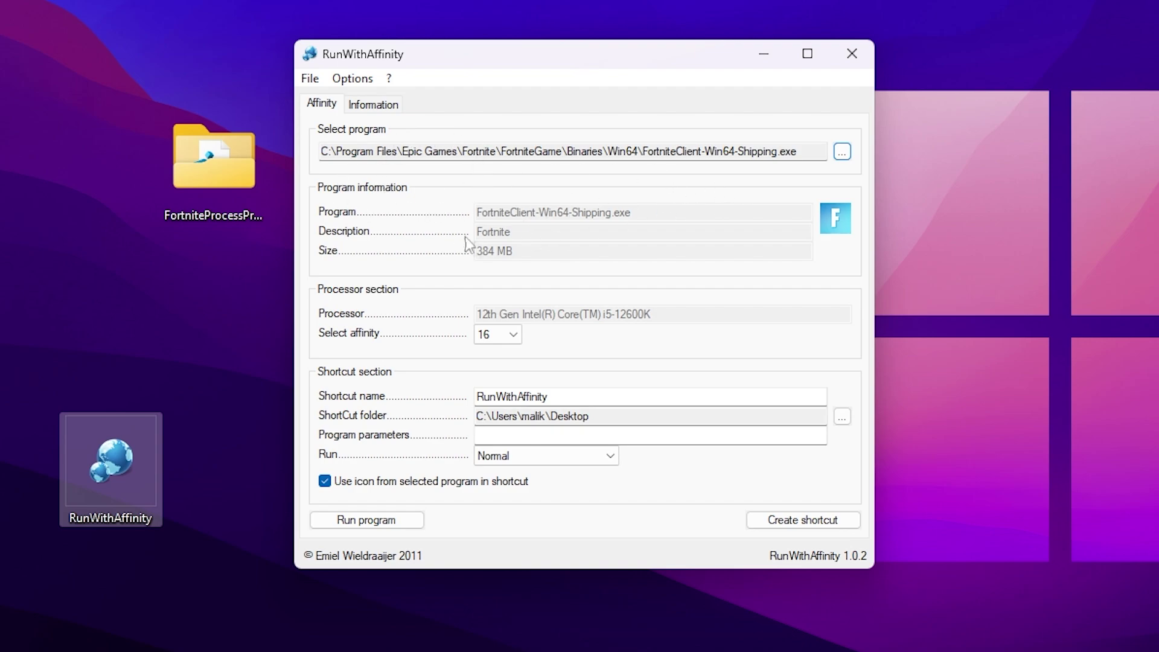
- Set the affinity to 16, name the shortcut RunWithAffinityFortnite, and set its run mode to Maximized
left_click(499, 337)
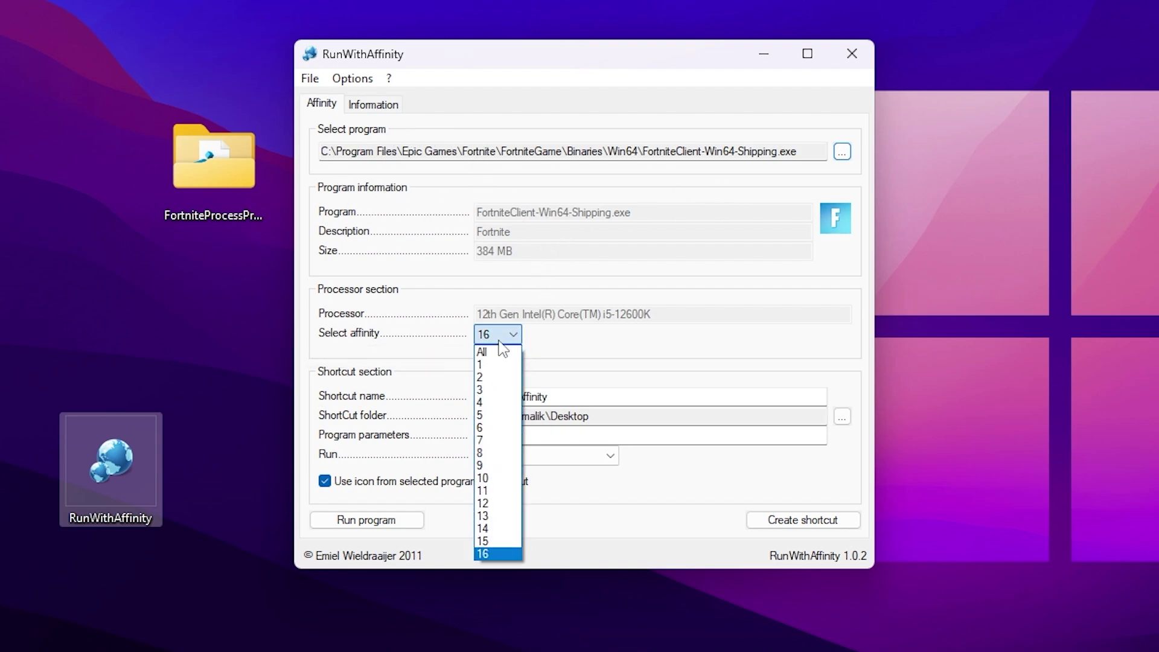
left_click(484, 555)
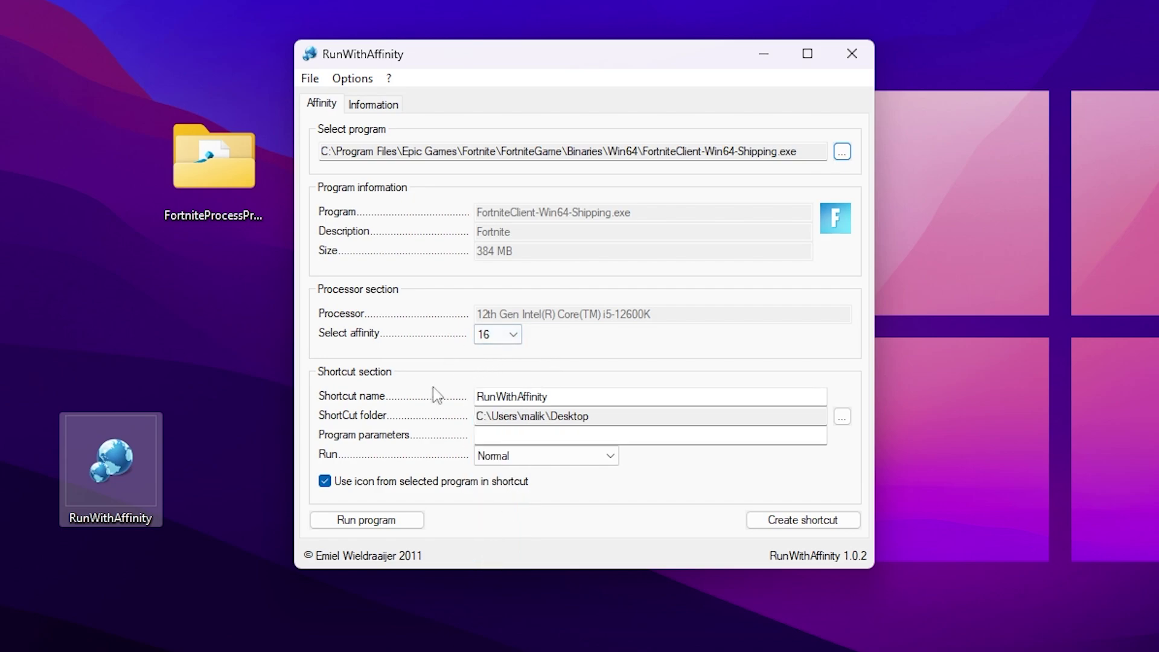
left_click(561, 396)
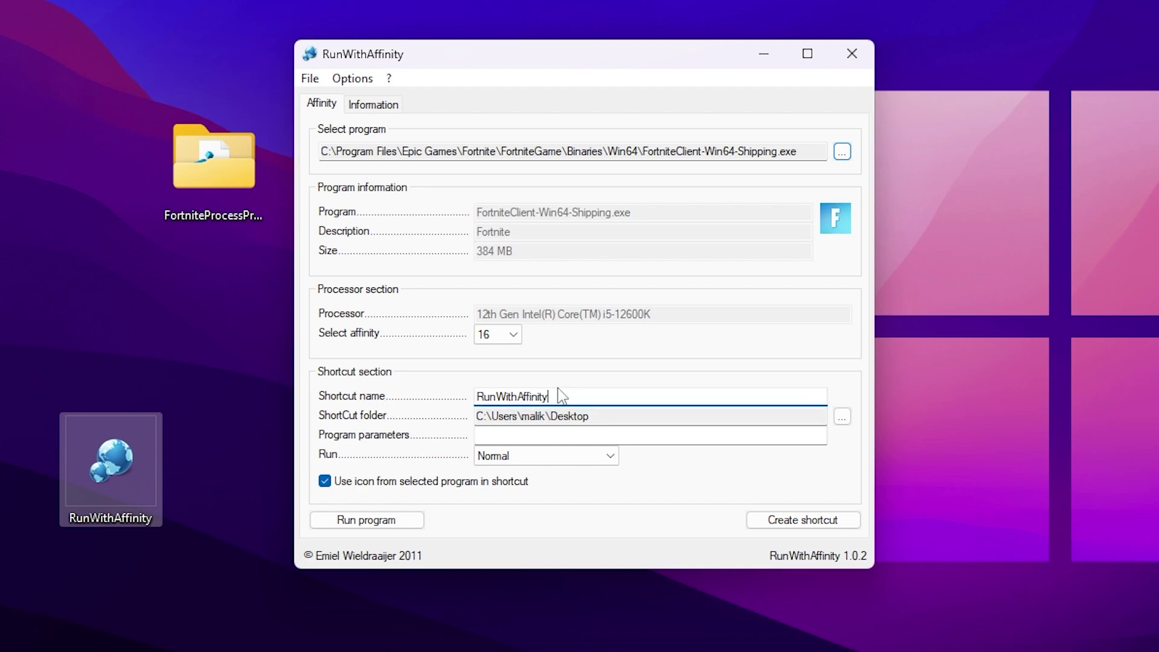
left_click(480, 457)
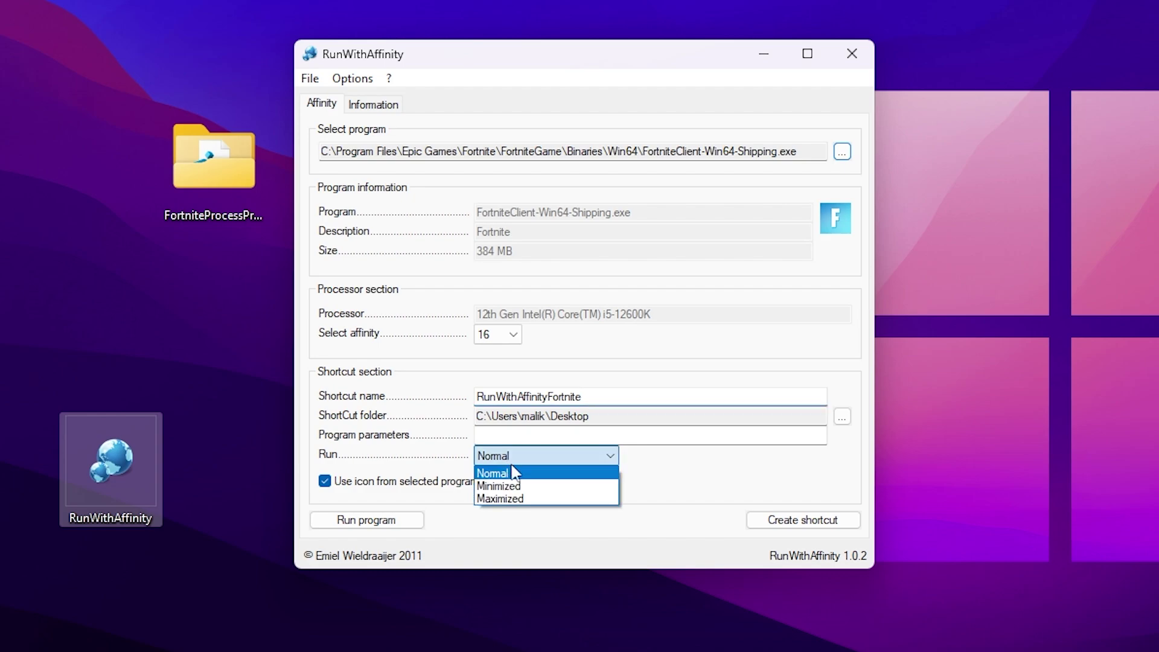
left_click(514, 505)
- Create the Fortnite affinity shortcut on the desktop and close RunWithAffinity
left_click(784, 523)
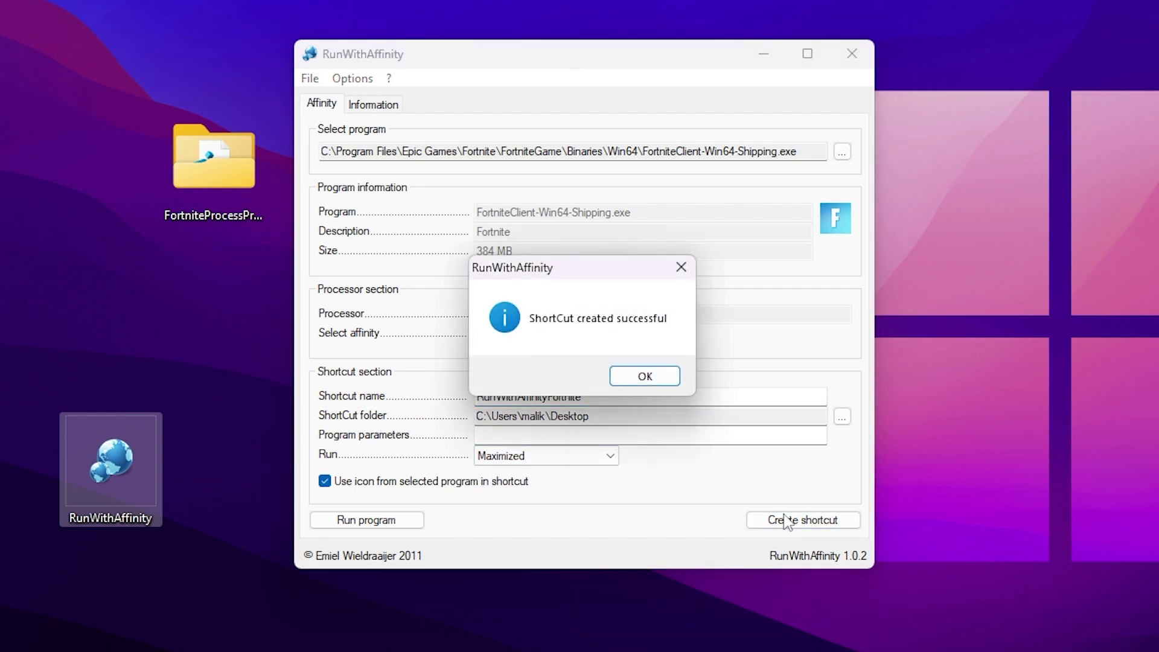
left_click(640, 376)
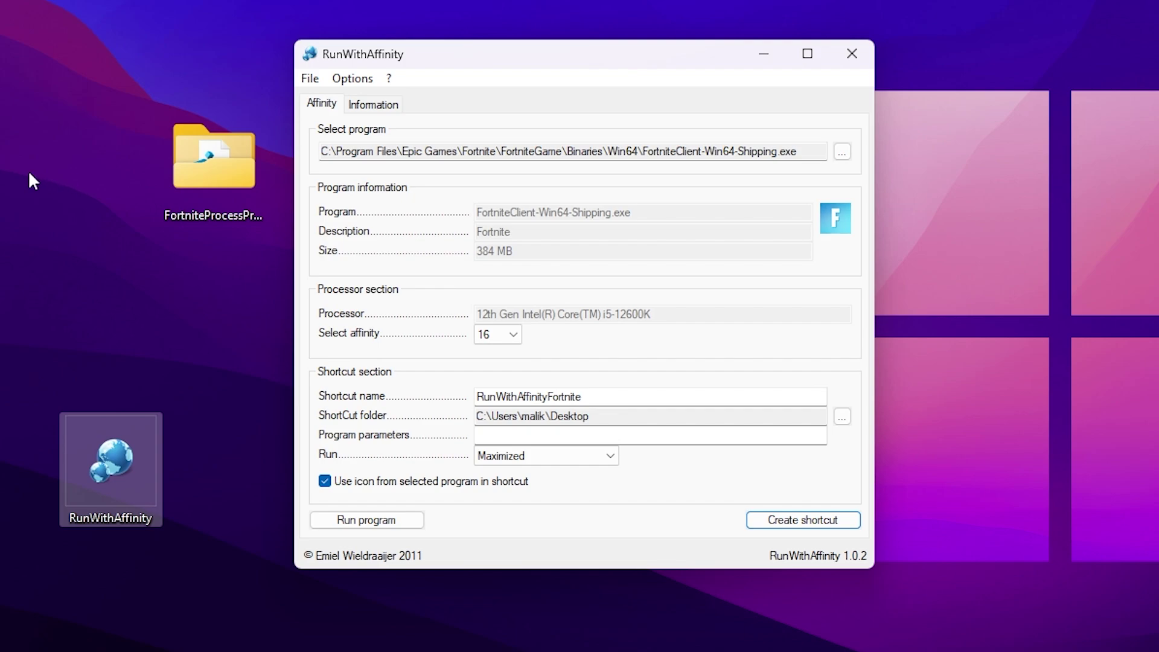
left_click(190, 271)
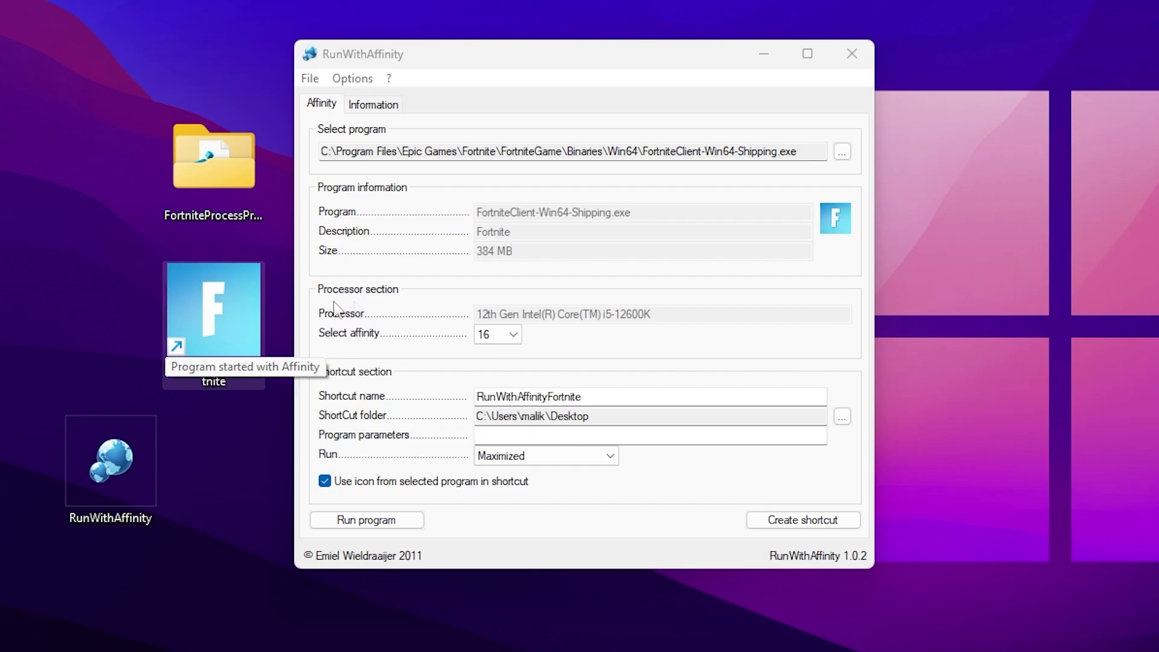
left_click(841, 53)
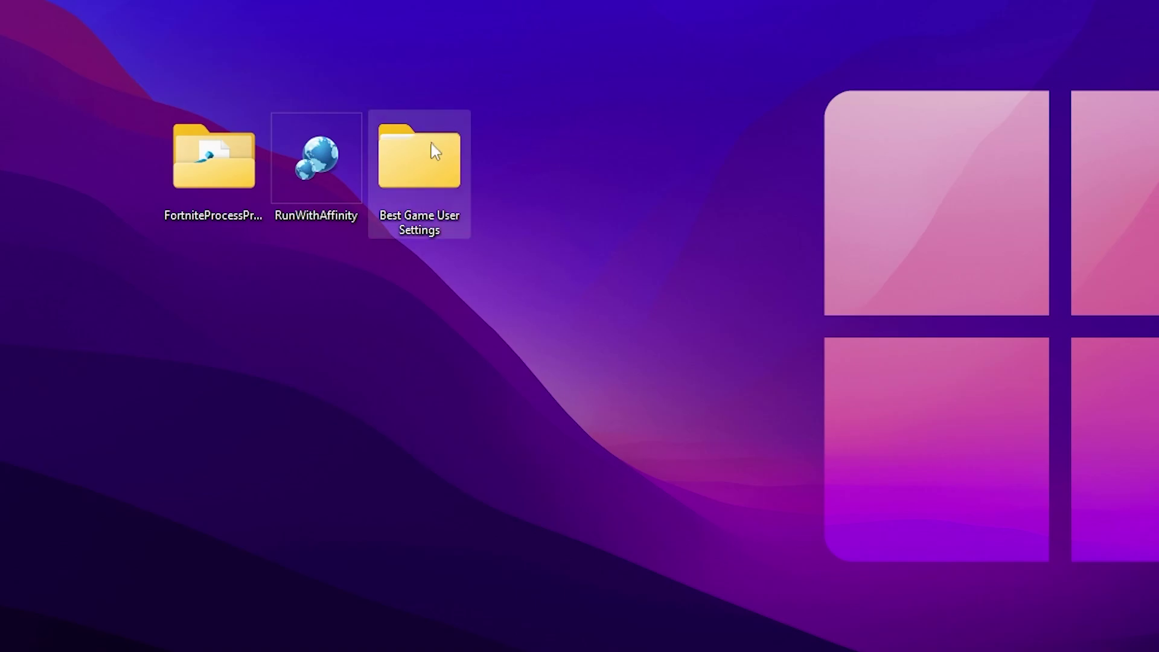
- Copy the GameUserSettings file from the 800x600 folder under Low End PCs in Best Game User Settings
double_click(417, 164)
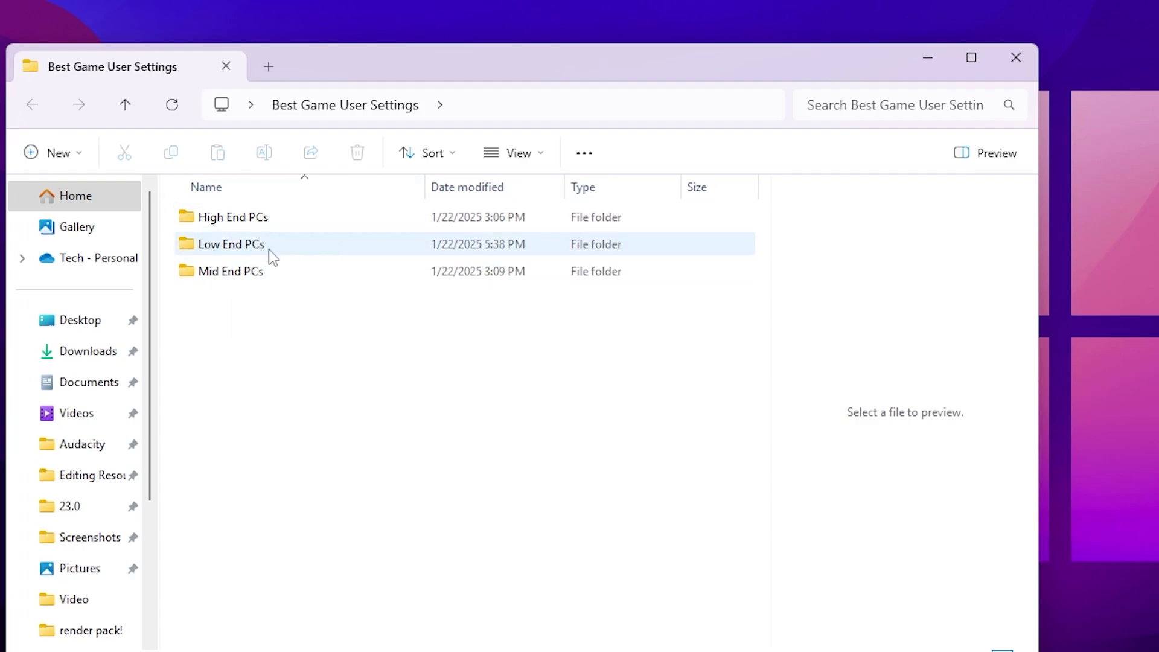
double_click(230, 250)
left_click_drag(205, 268, 291, 298)
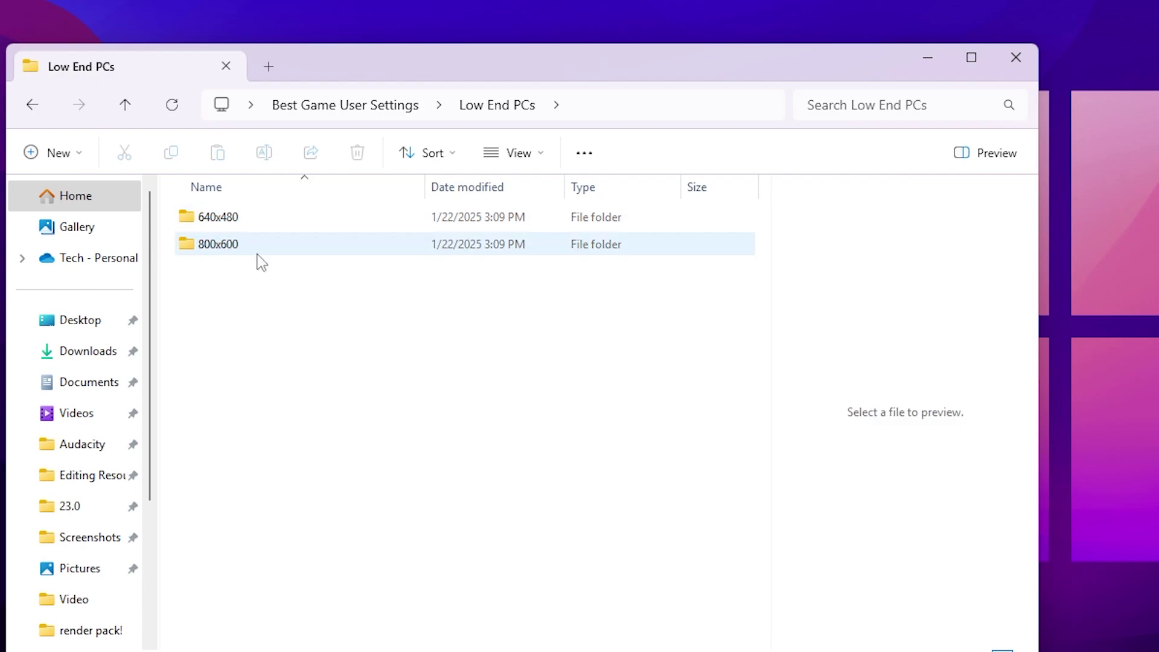
mouse_move(239, 245)
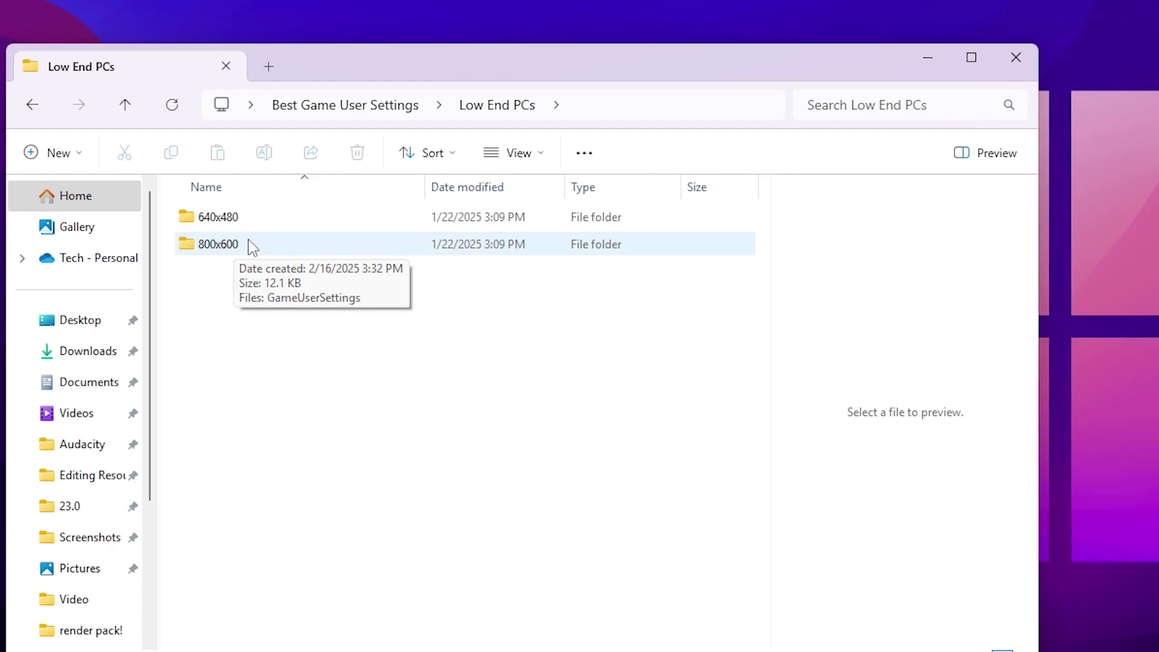
double_click(248, 243)
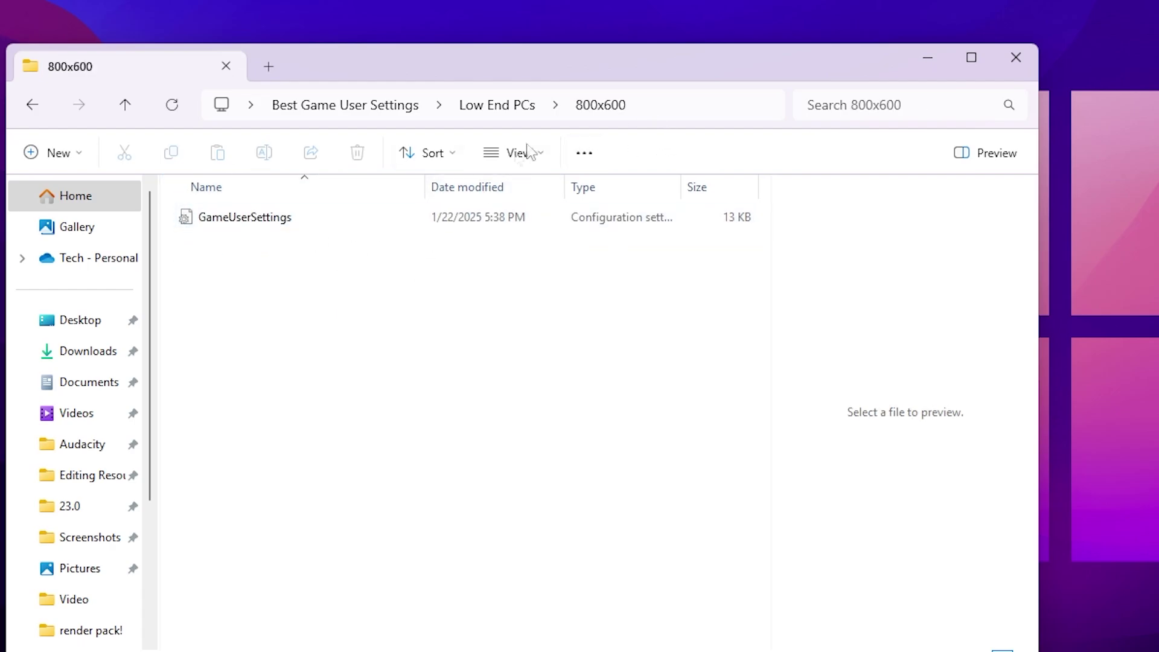
left_click(225, 225)
right_click(225, 224)
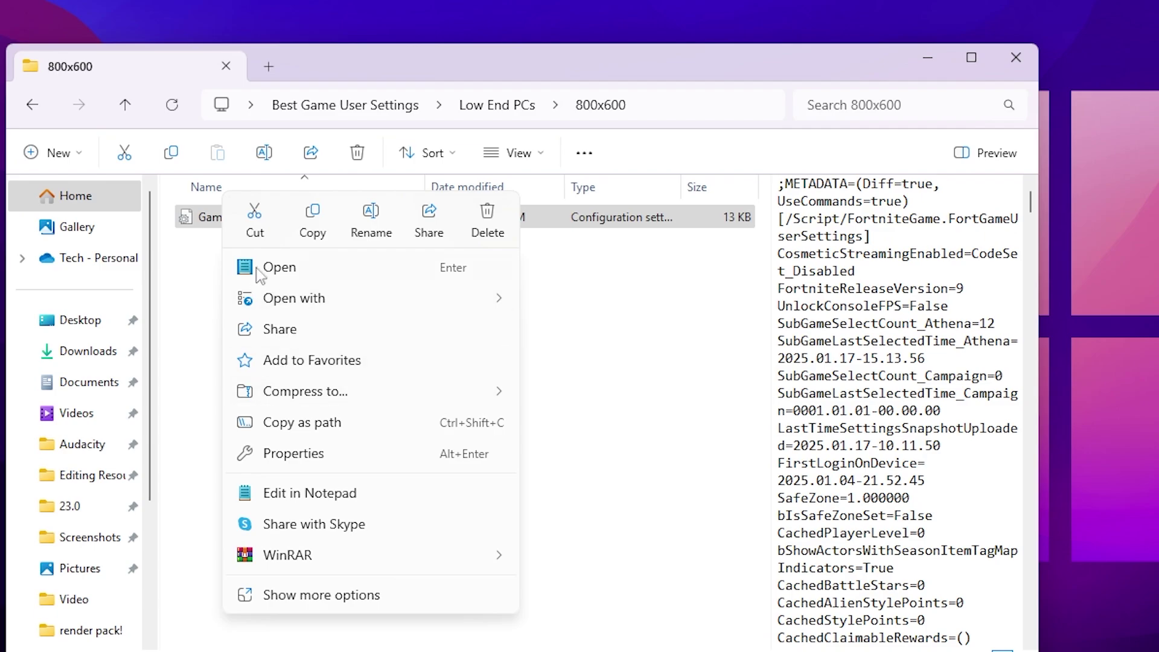
left_click(317, 232)
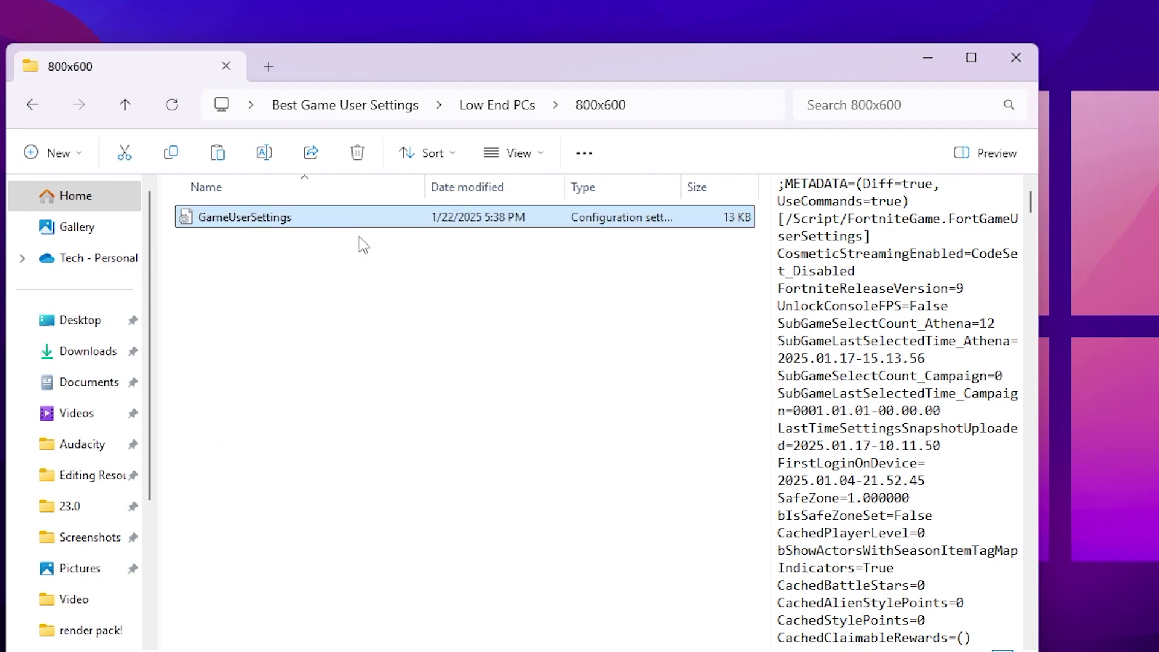
- Open the %localappdata% folder and go to FortniteGame\Saved\Config\WindowsClient
key("super+r")
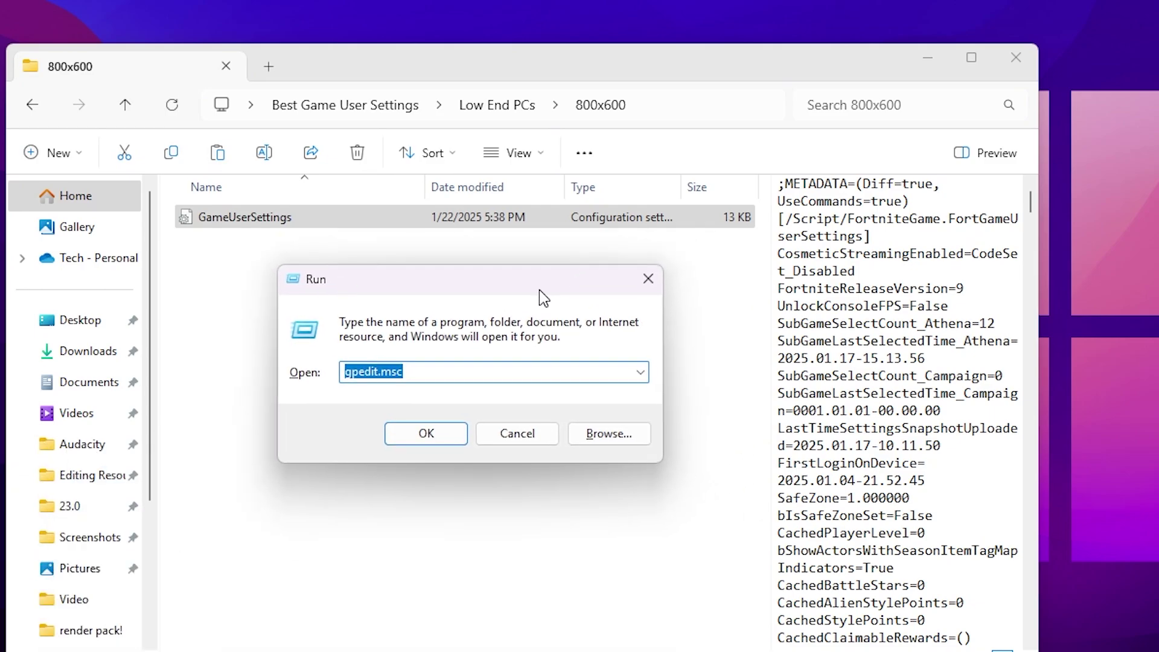
type("%")
key("Down")
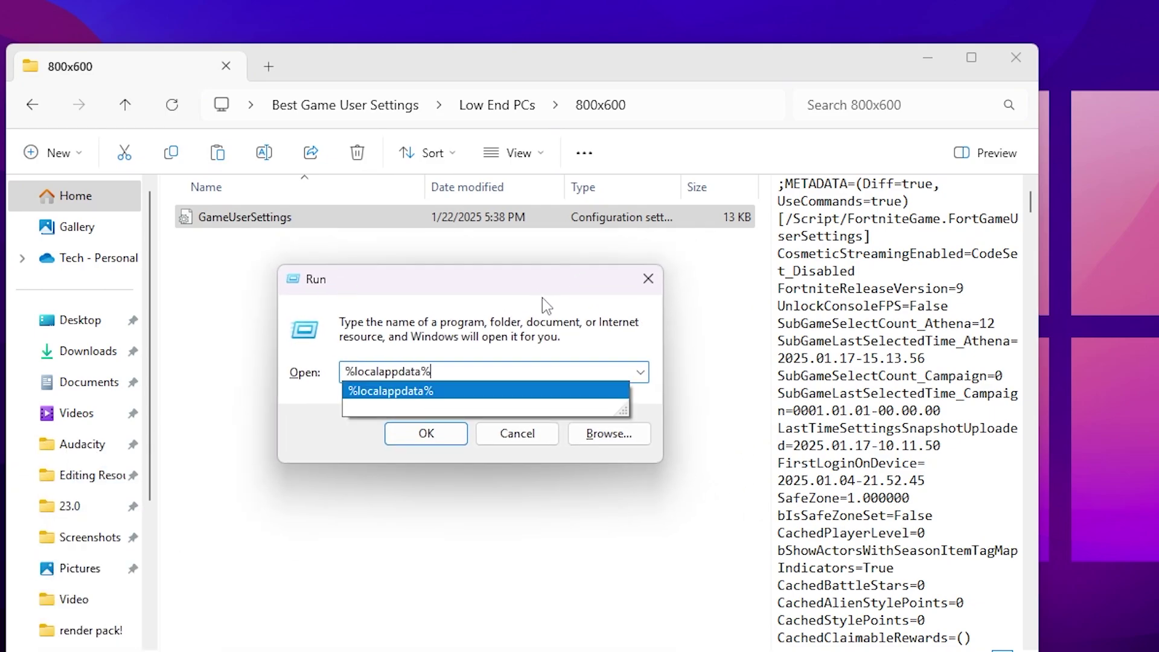
key("Return")
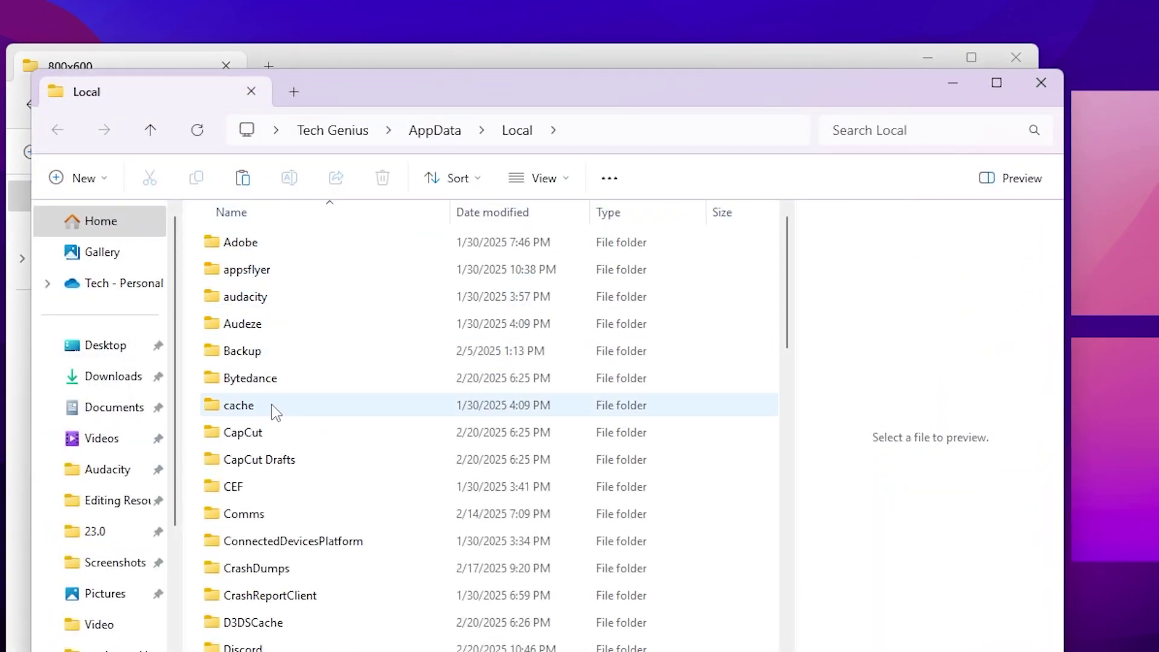
key("f")
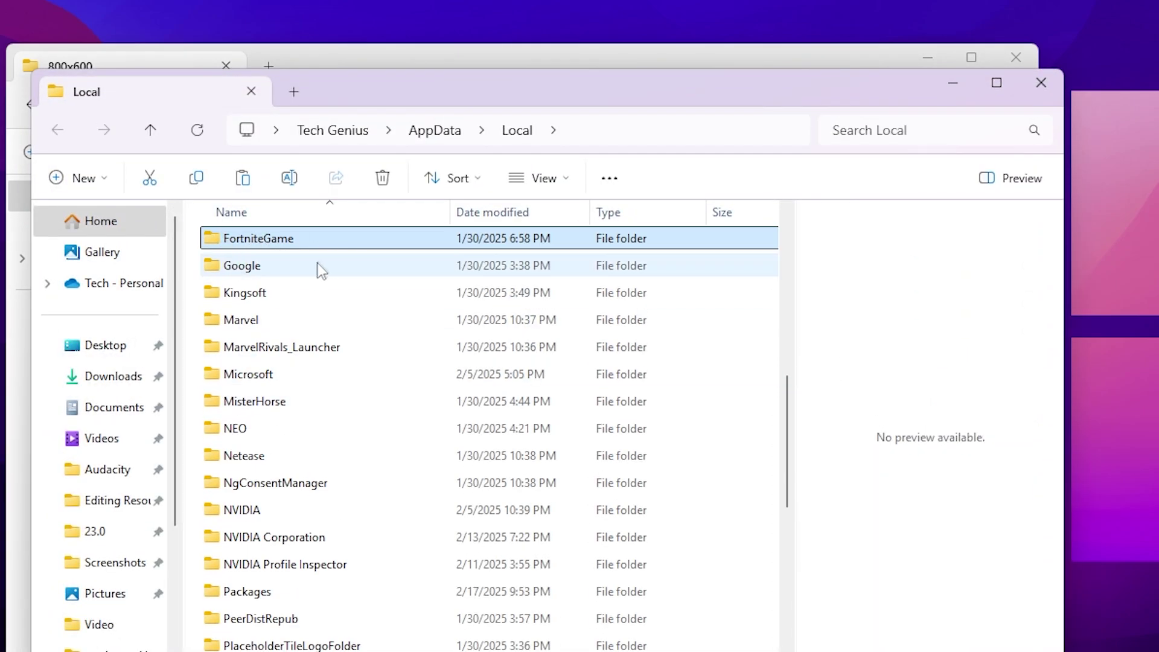
mouse_move(260, 241)
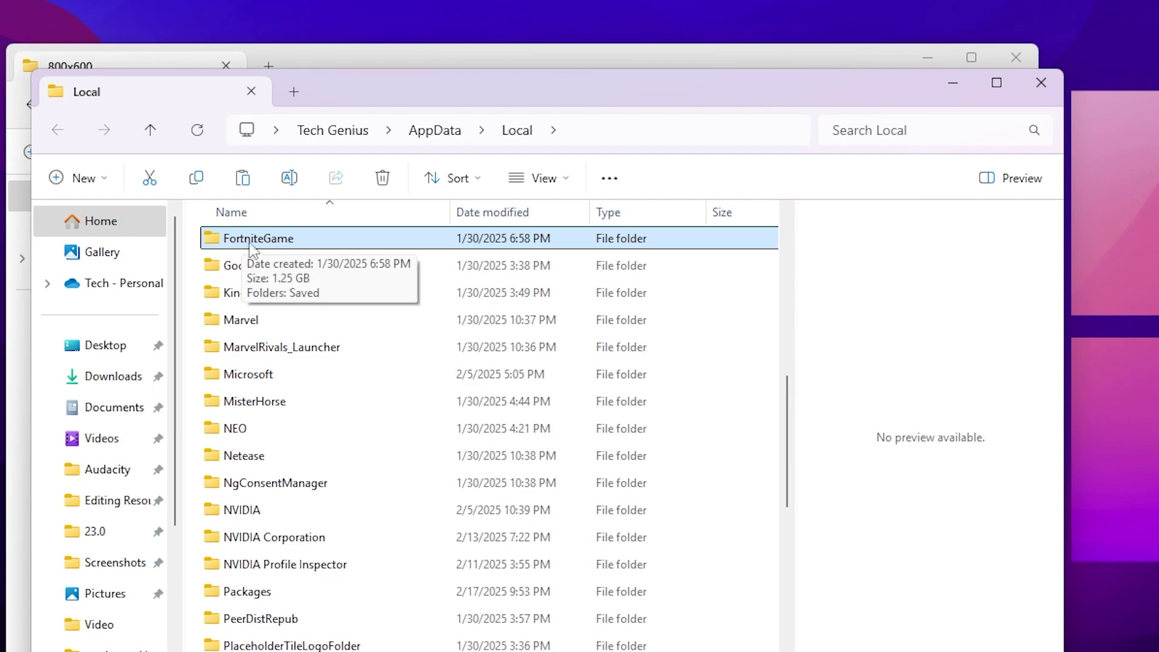
double_click(280, 240)
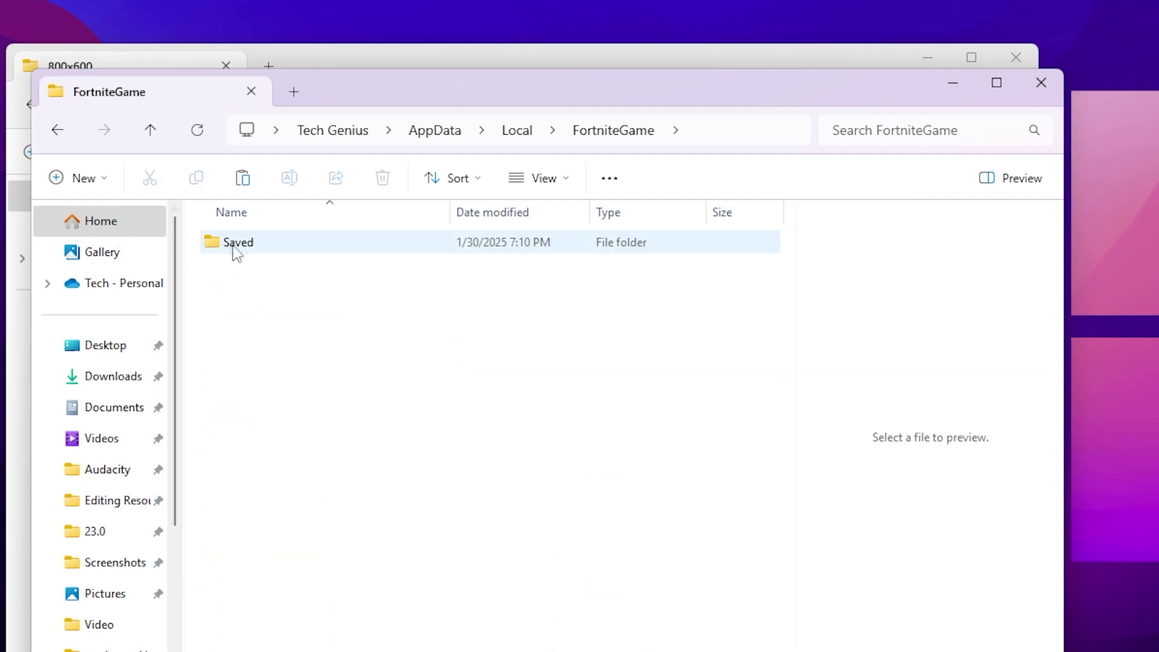
double_click(256, 250)
double_click(245, 266)
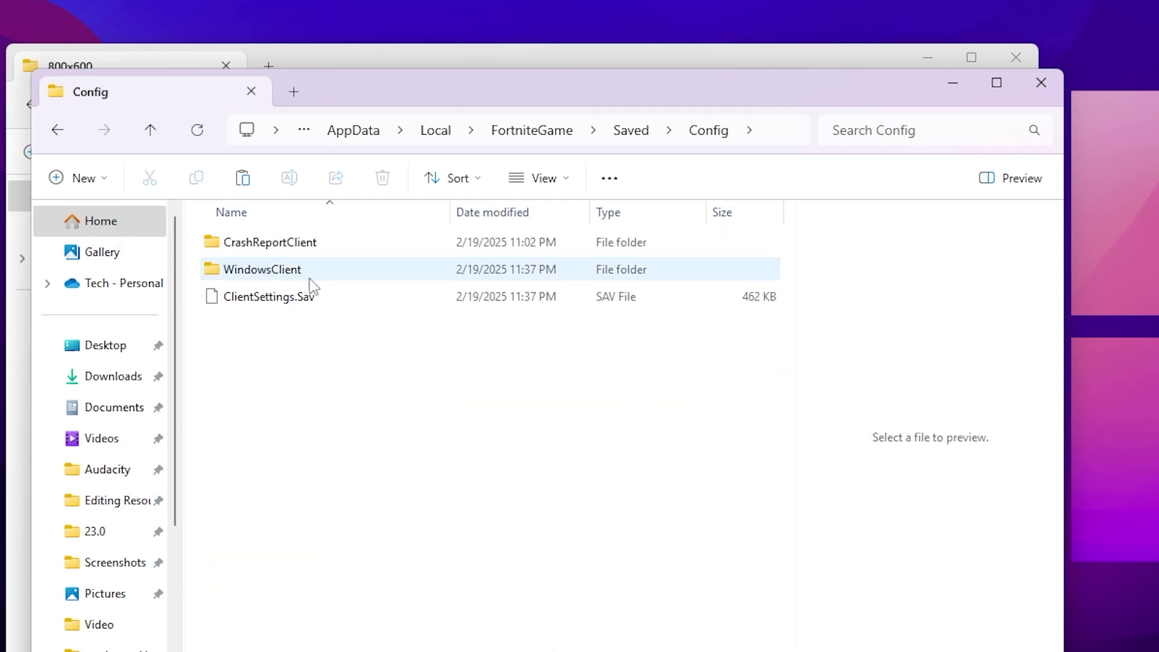
double_click(307, 273)
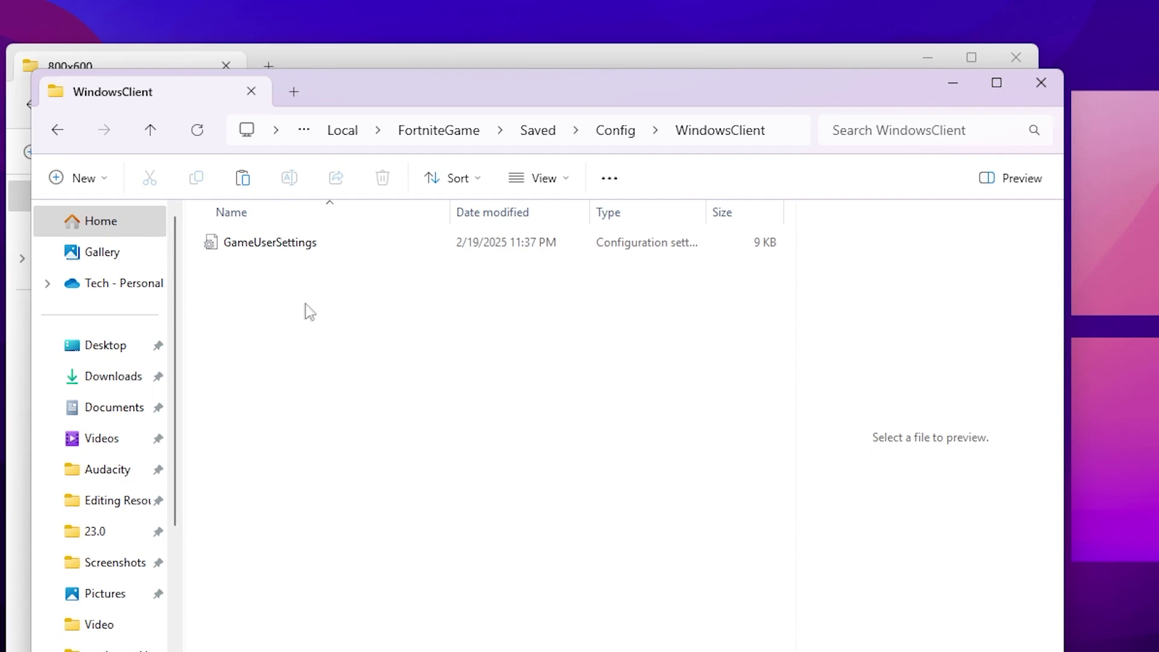
- Paste the copied GameUserSettings file into WindowsClient, replacing the existing one, and close both folder windows
right_click(267, 303)
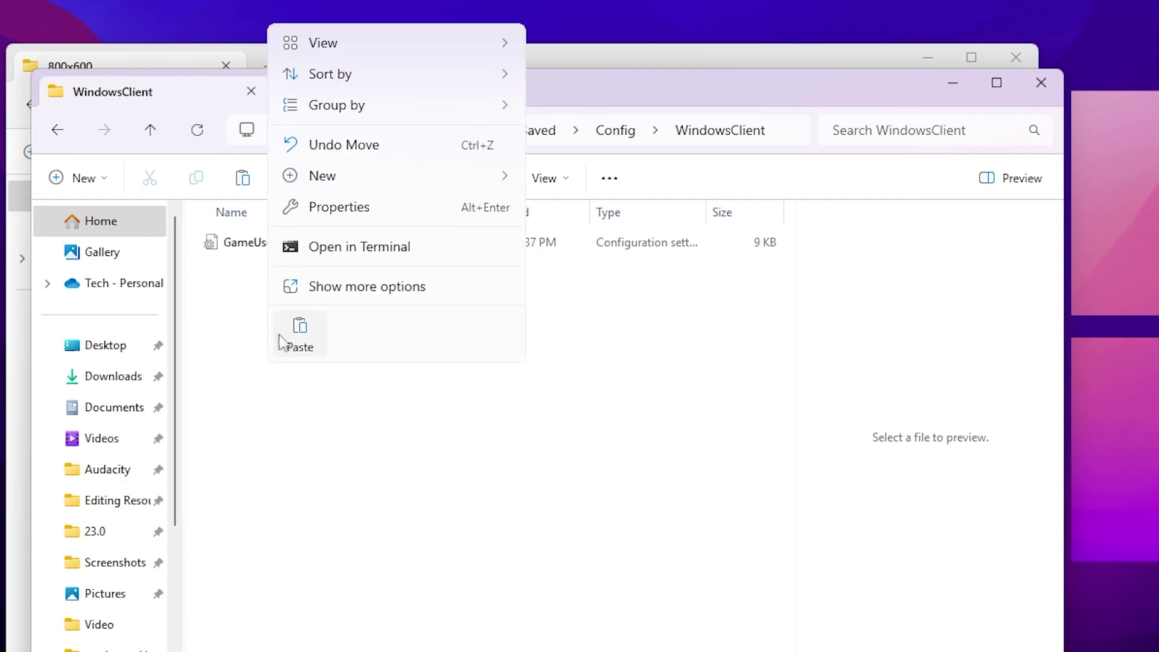
left_click(302, 346)
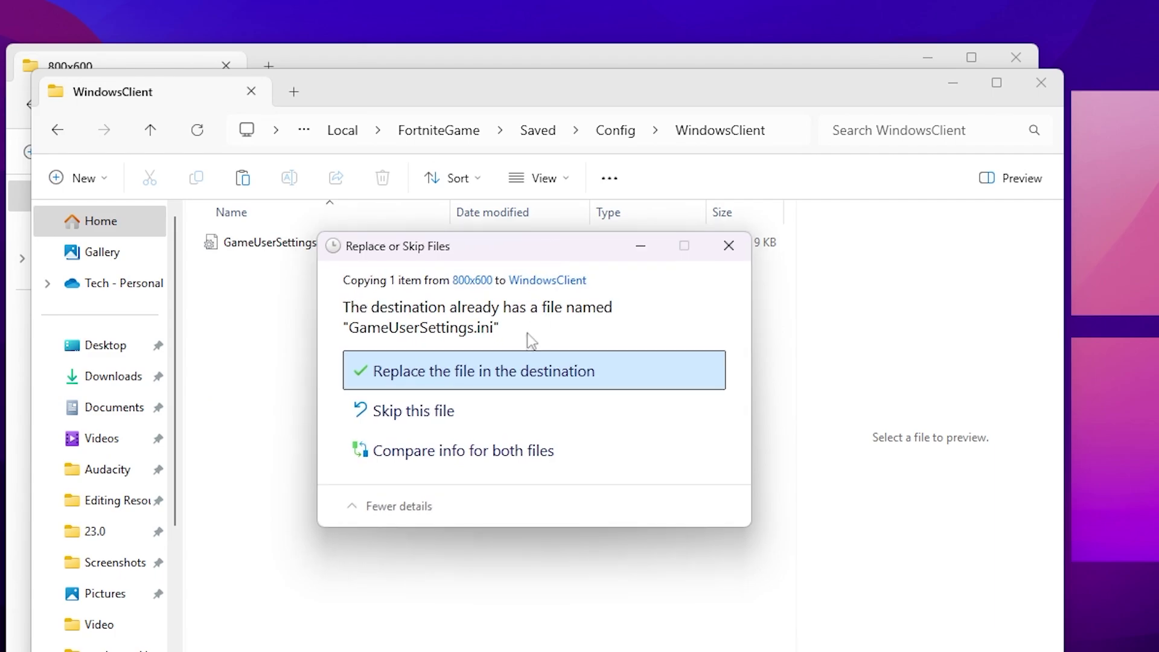
left_click(455, 379)
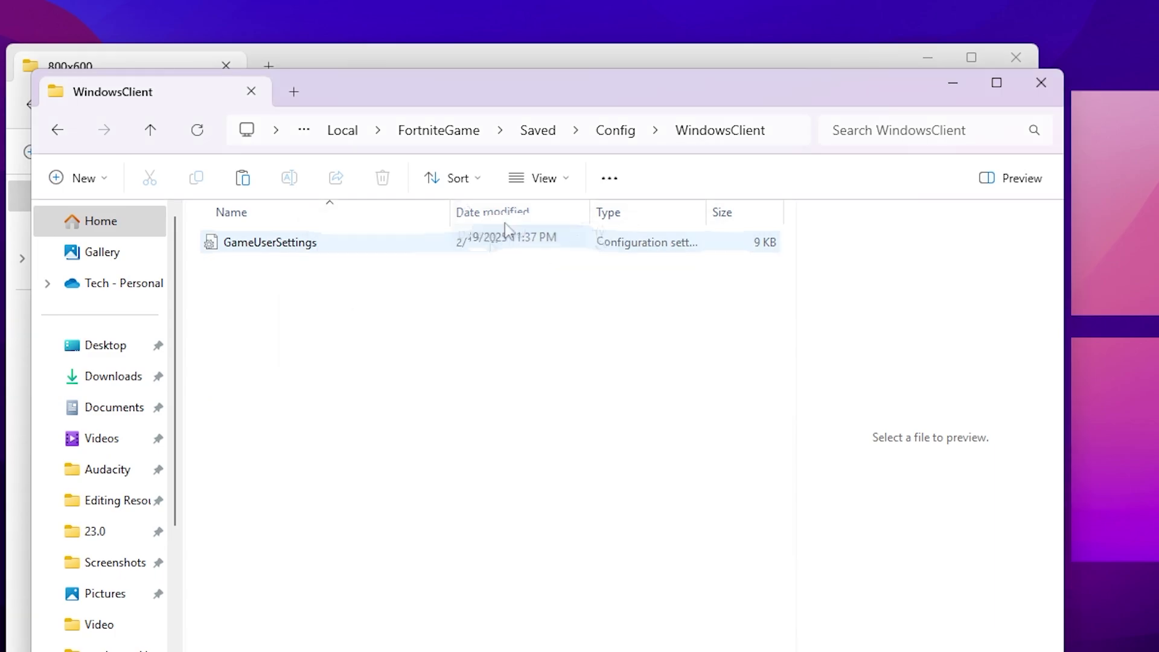
left_click(1049, 93)
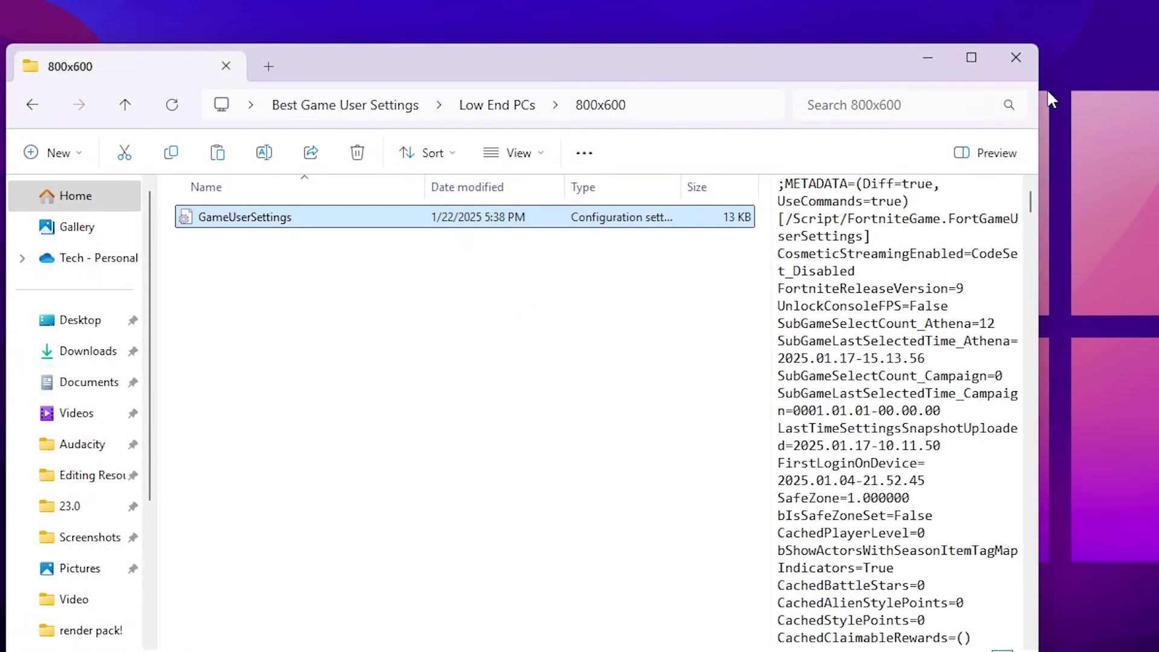
left_click(1016, 58)
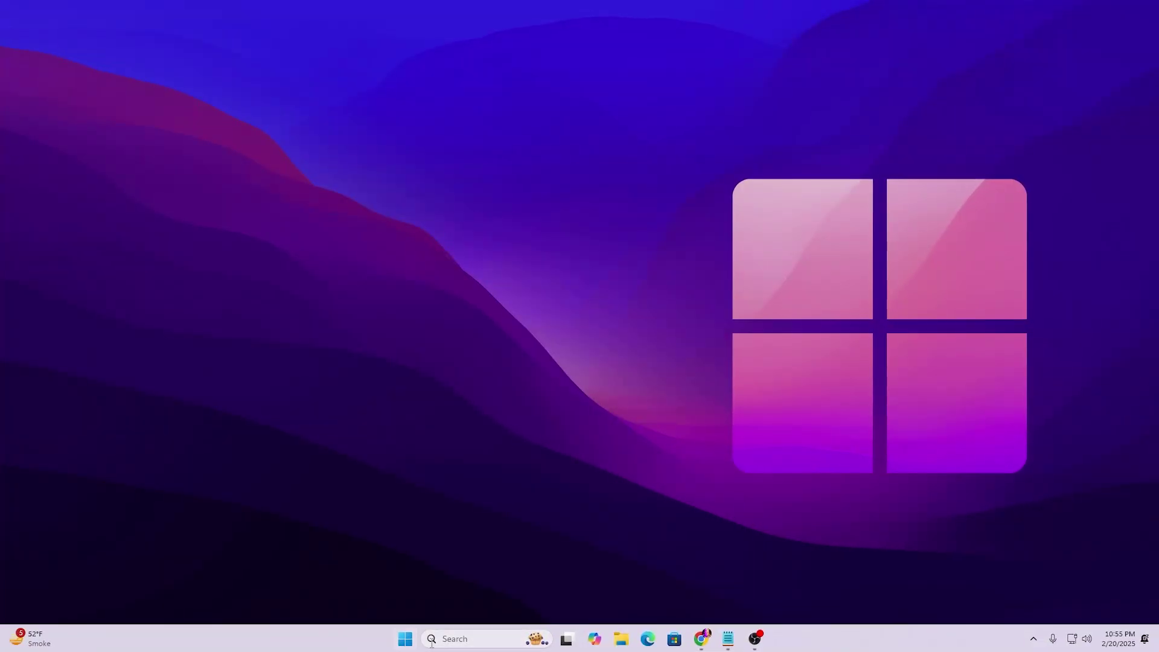
- Search Windows for "power", choose a power plan, and open the Balanced plan's advanced power settings
left_click(431, 640)
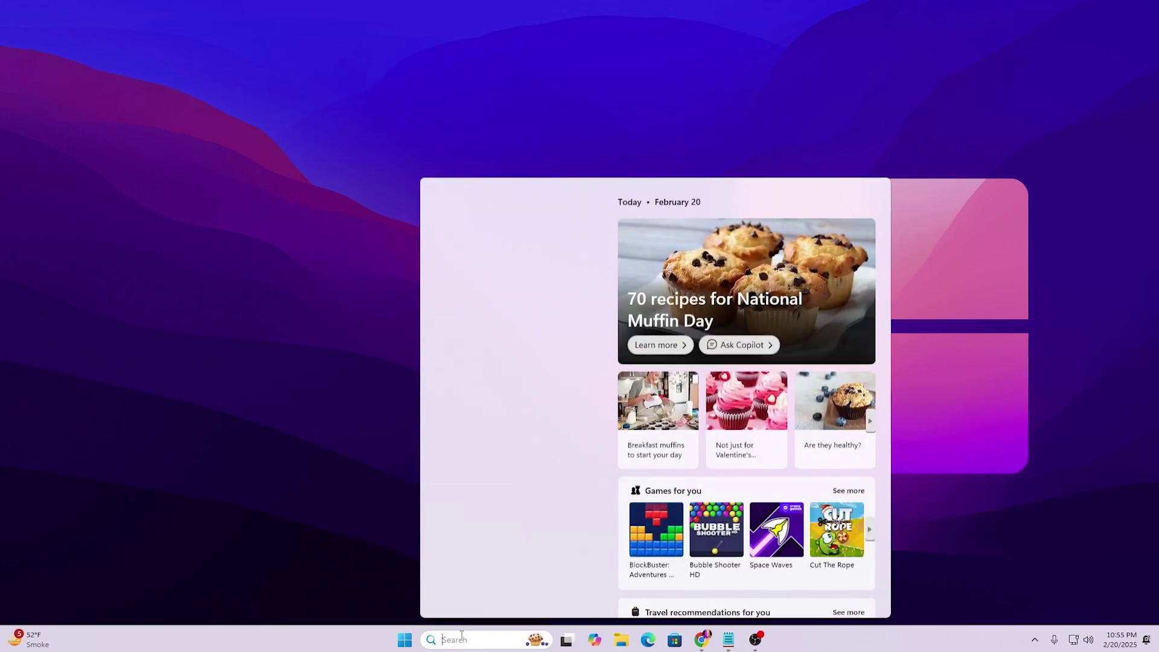
type("power")
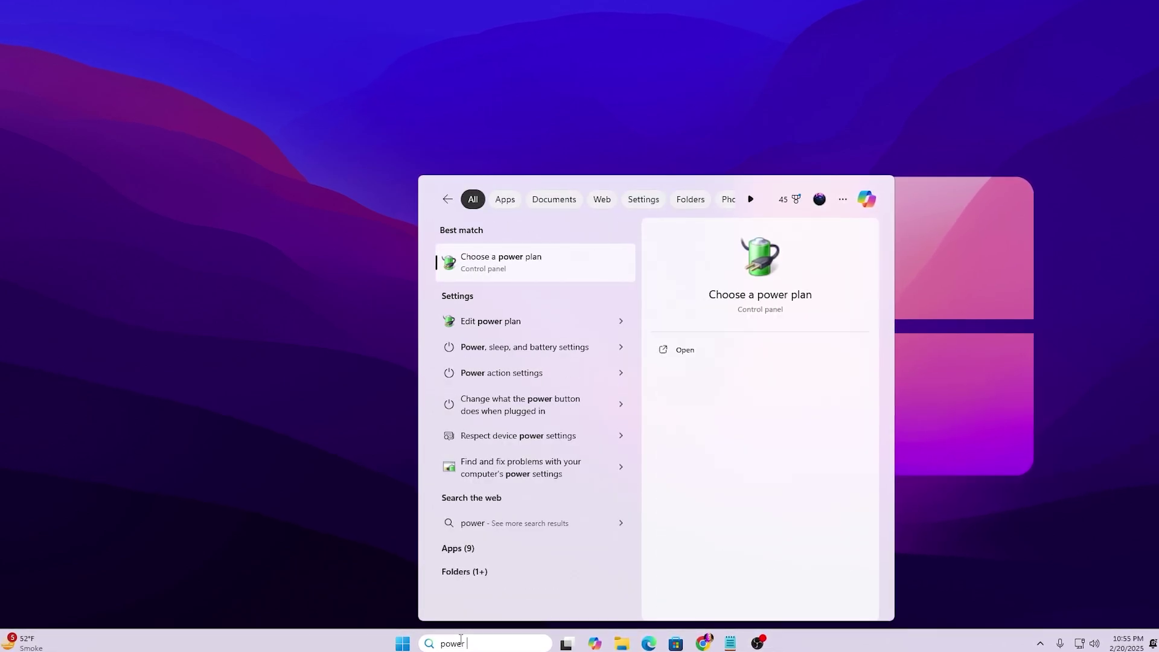
left_click(491, 272)
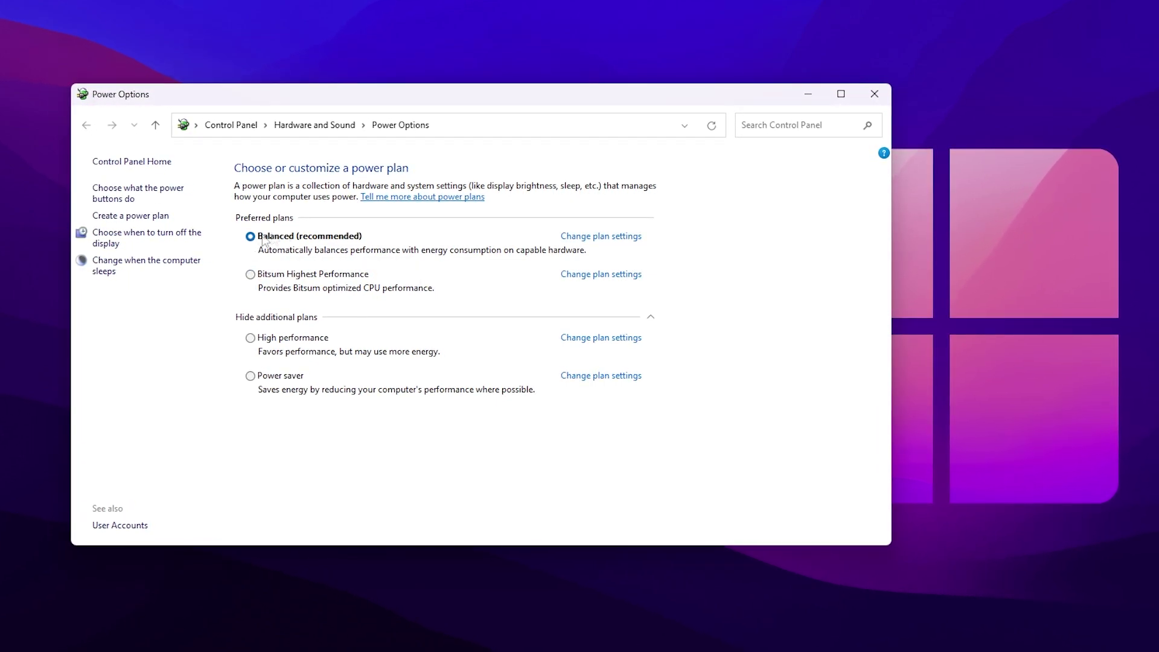
left_click(592, 237)
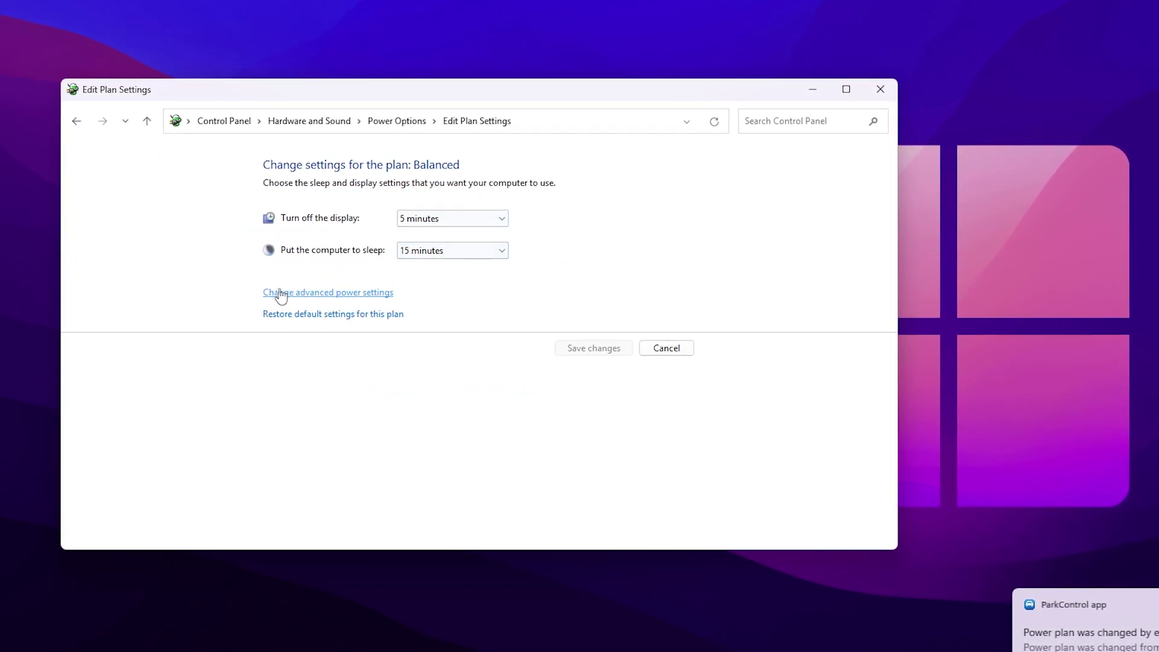
left_click(316, 292)
- Set the Balanced plan's hard disk turn-off time to 0 minutes
left_click_drag(18, 0, 375, 121)
left_click(361, 261)
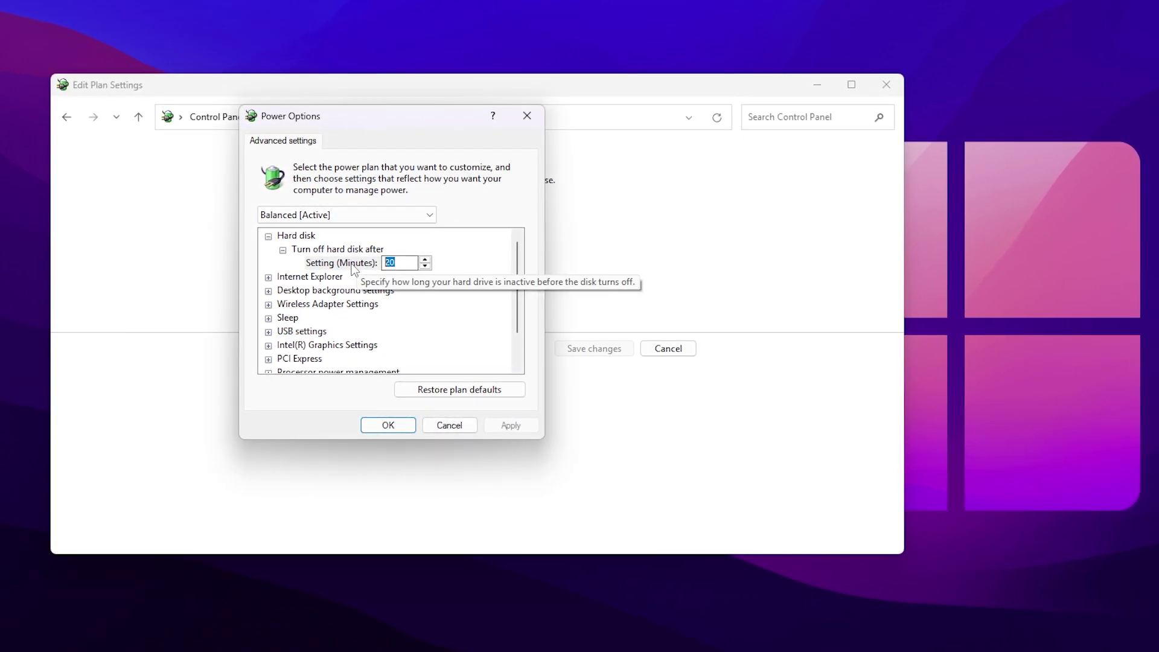
type("0")
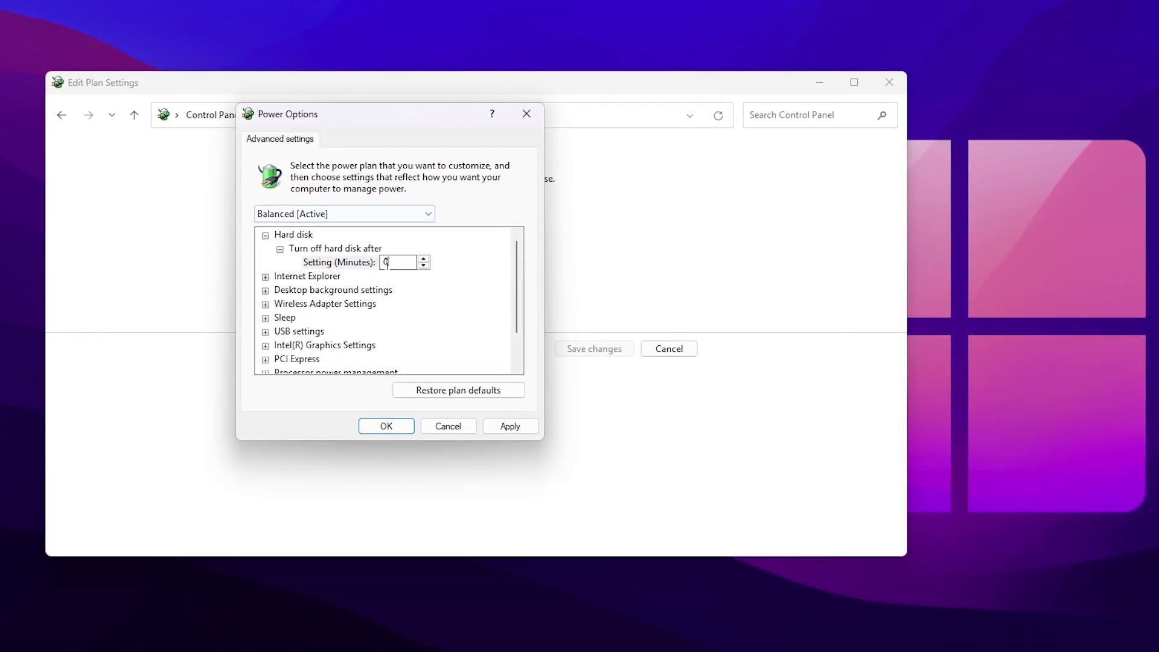
- Set the maximum processor state under Processor power management to 95% and confirm the advanced power settings
scroll(432, 313, "down", 1)
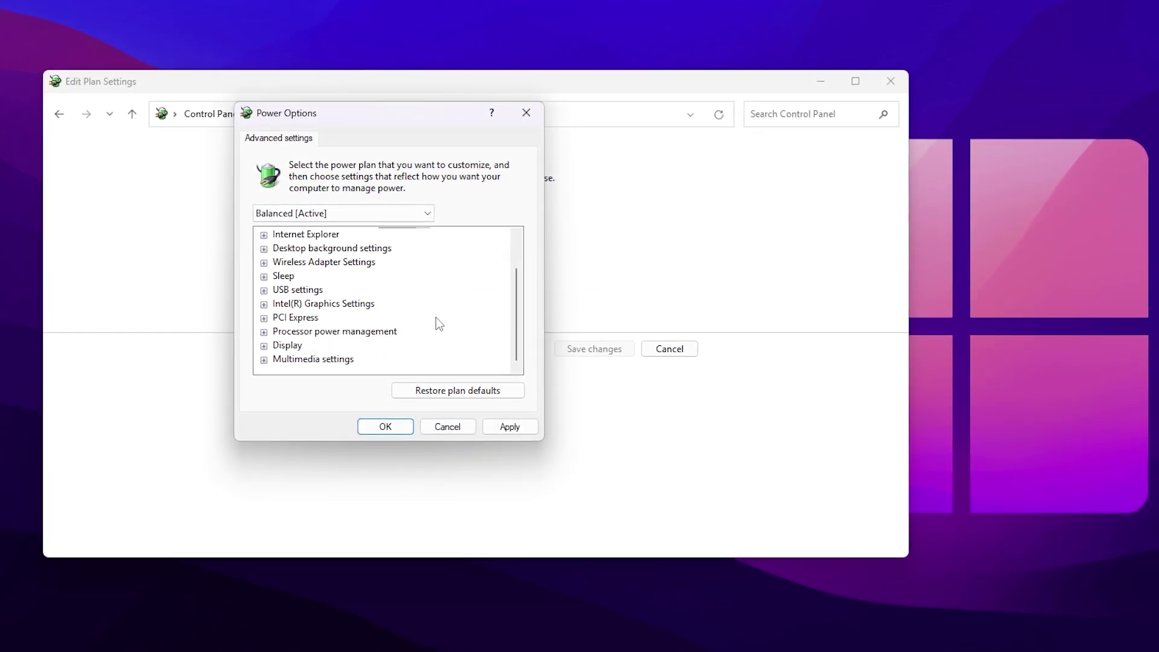
left_click(263, 331)
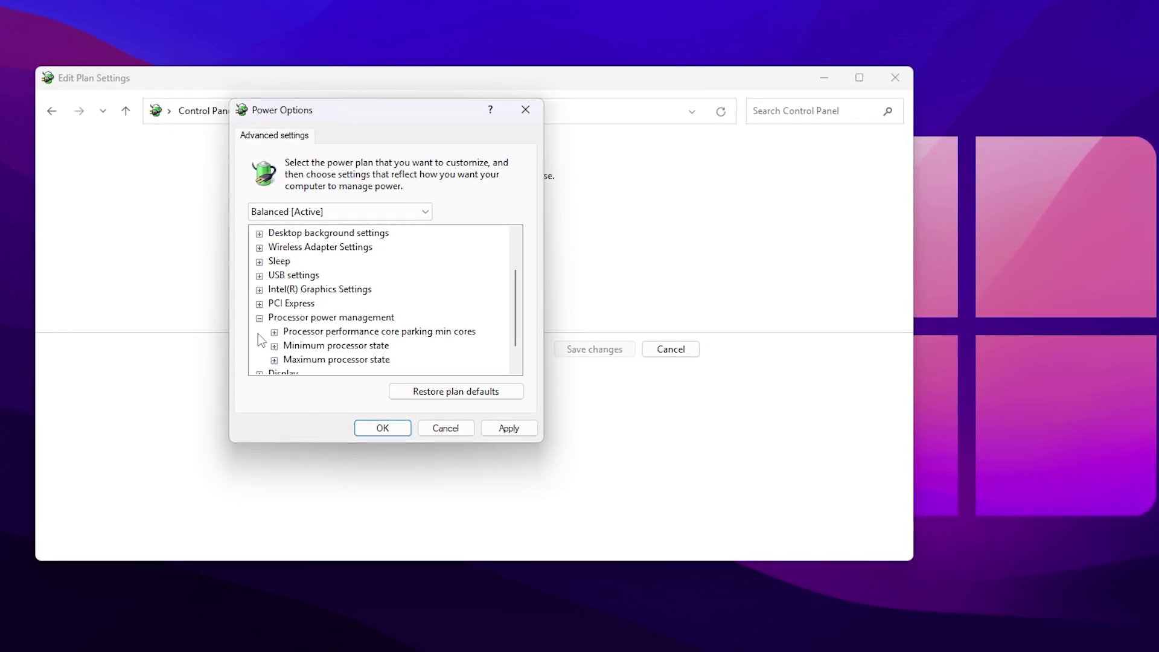
left_click(272, 361)
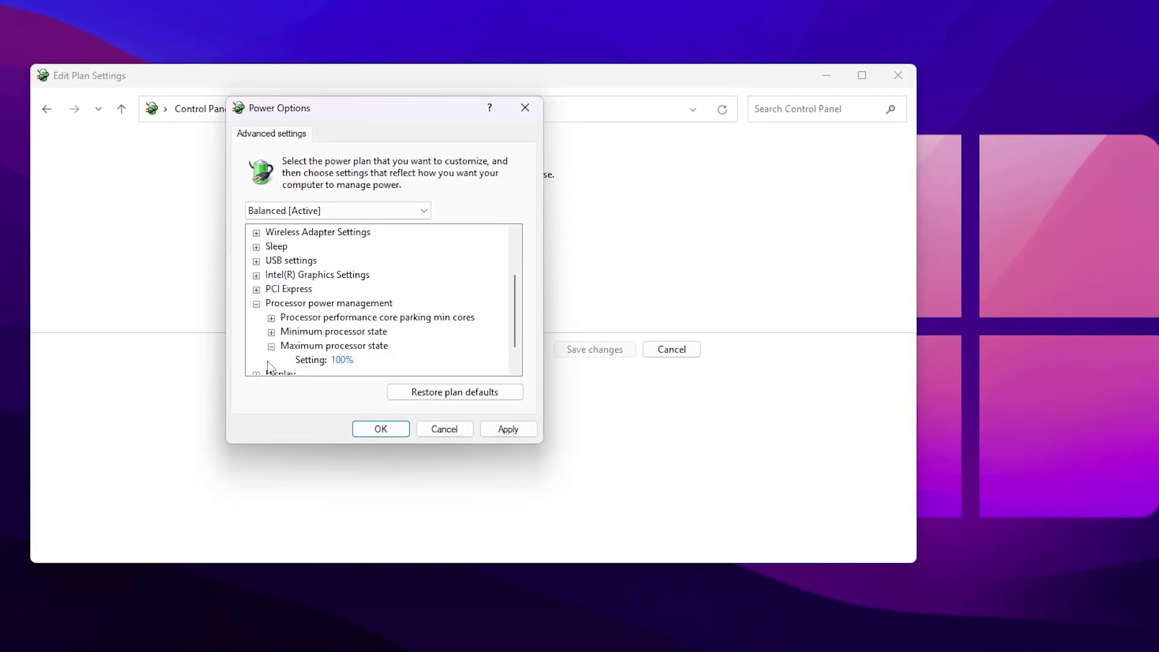
scroll(387, 344, "down", 1)
left_click(343, 332)
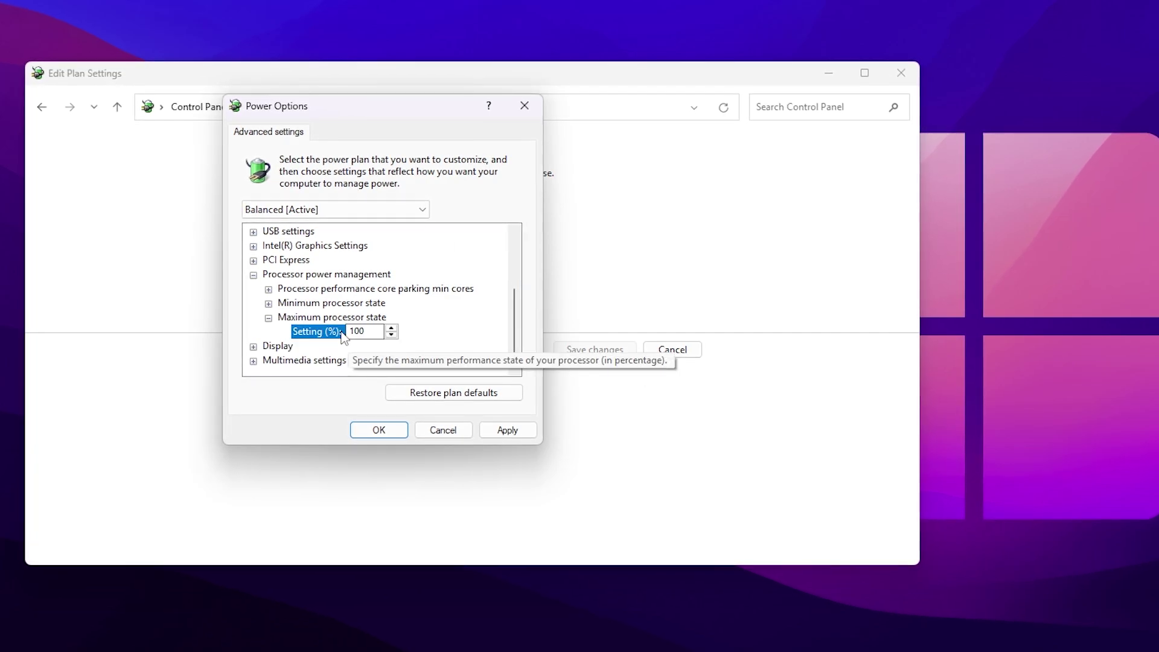
double_click(374, 331)
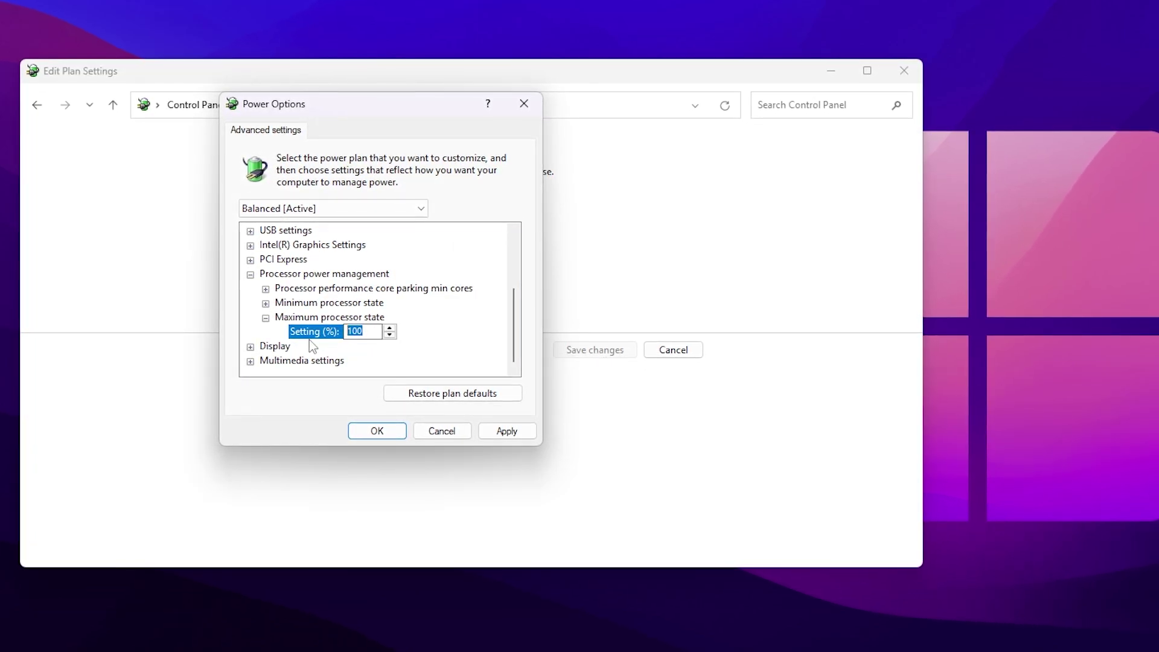
type("95")
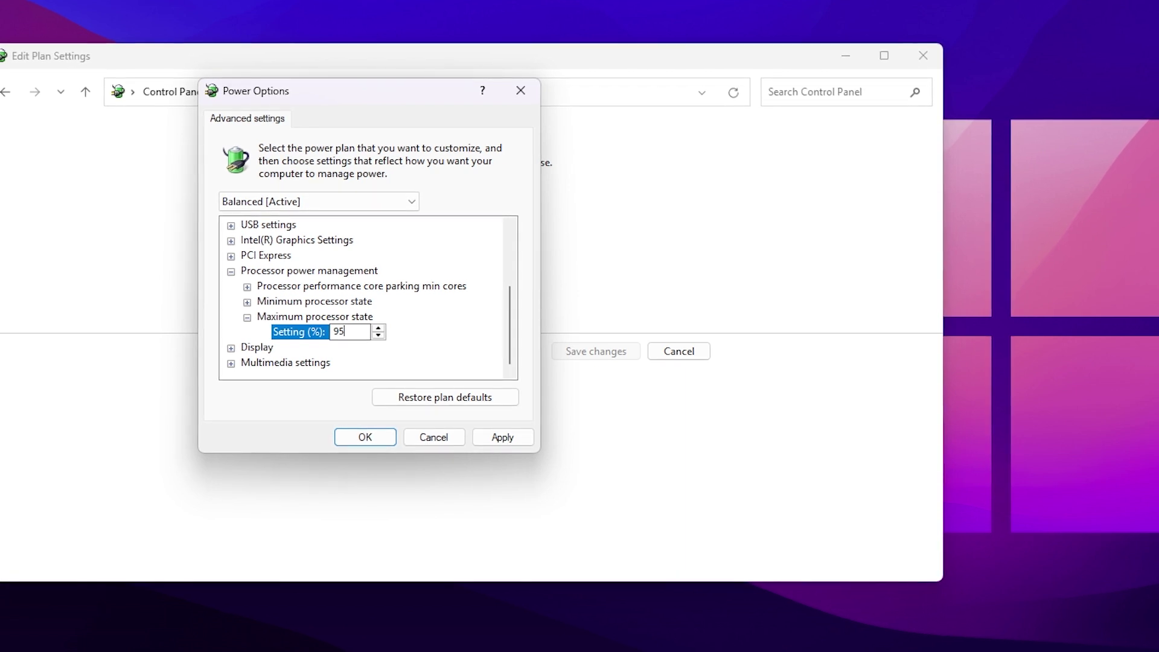
key("Return")
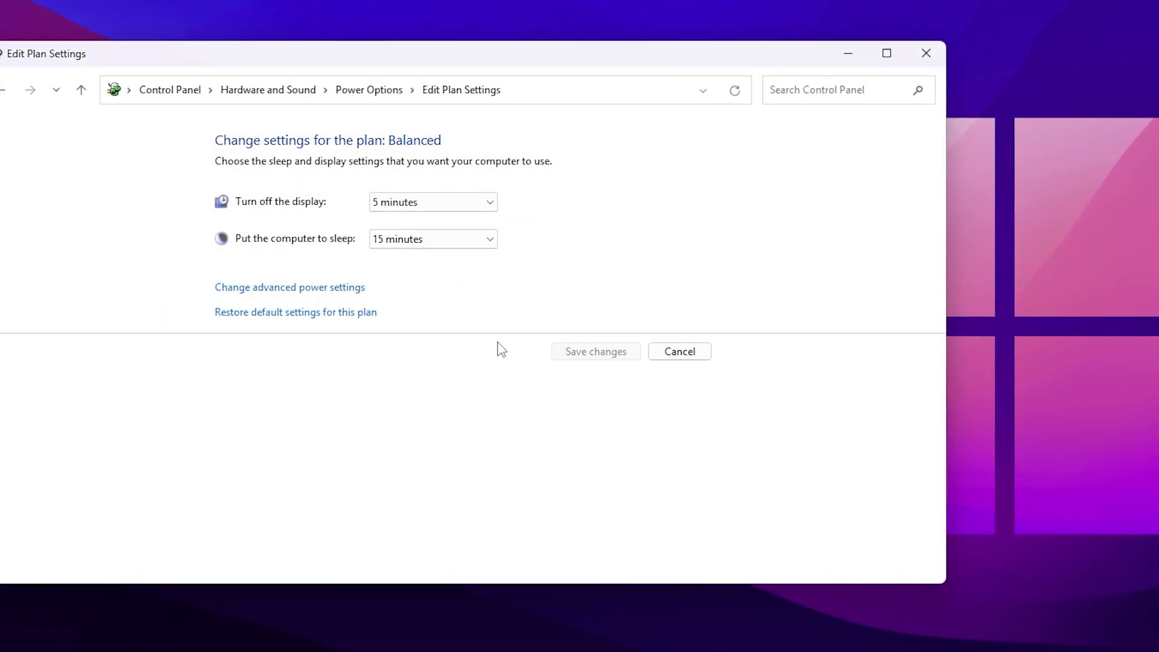